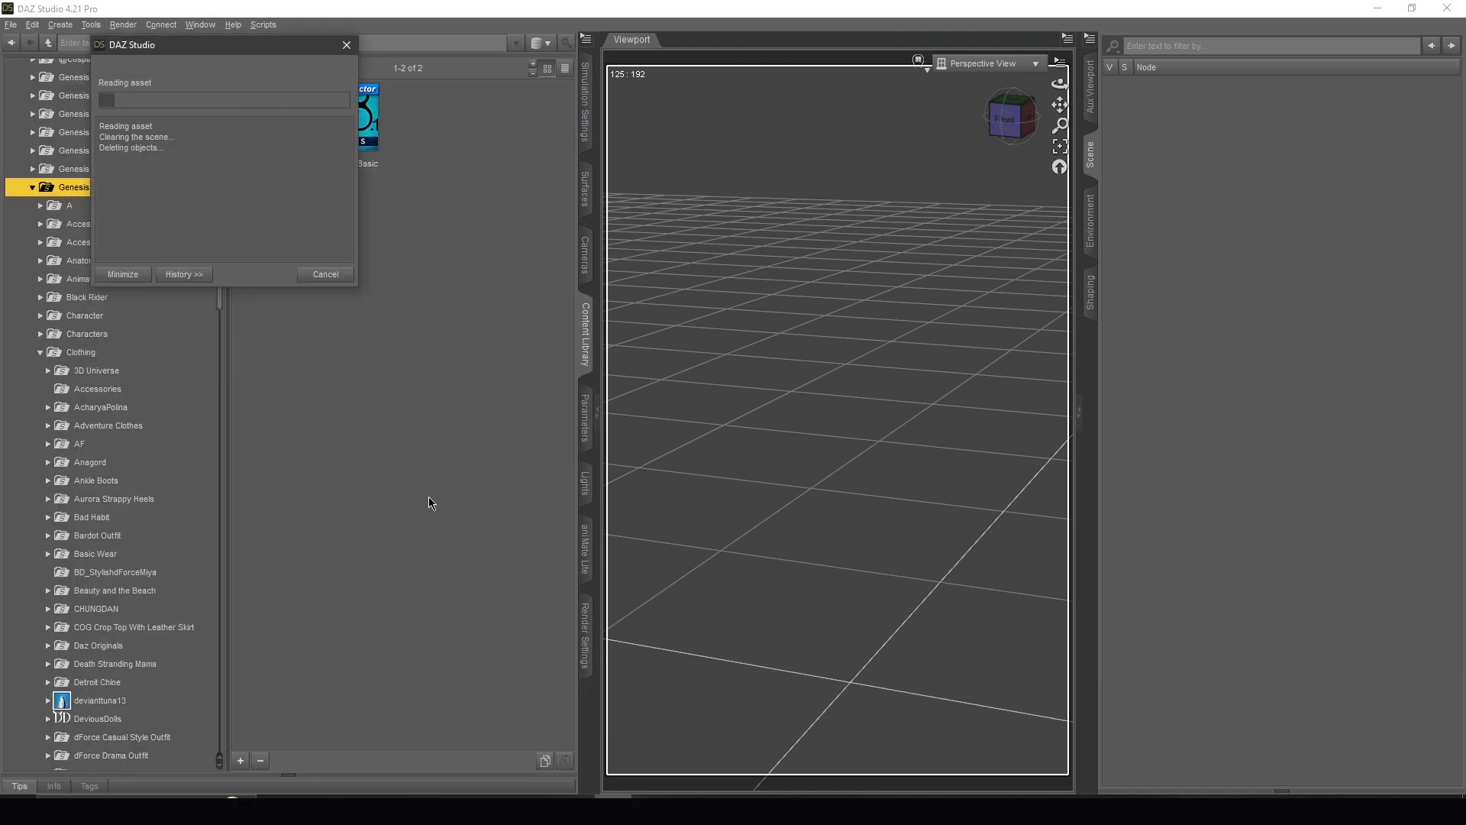
Load Basic Wear Bra and Basic Wear Sports Bra from the Basic Wear clothing folder onto the Genesis 8 Female figure
scroll(137, 344, "down", 4)
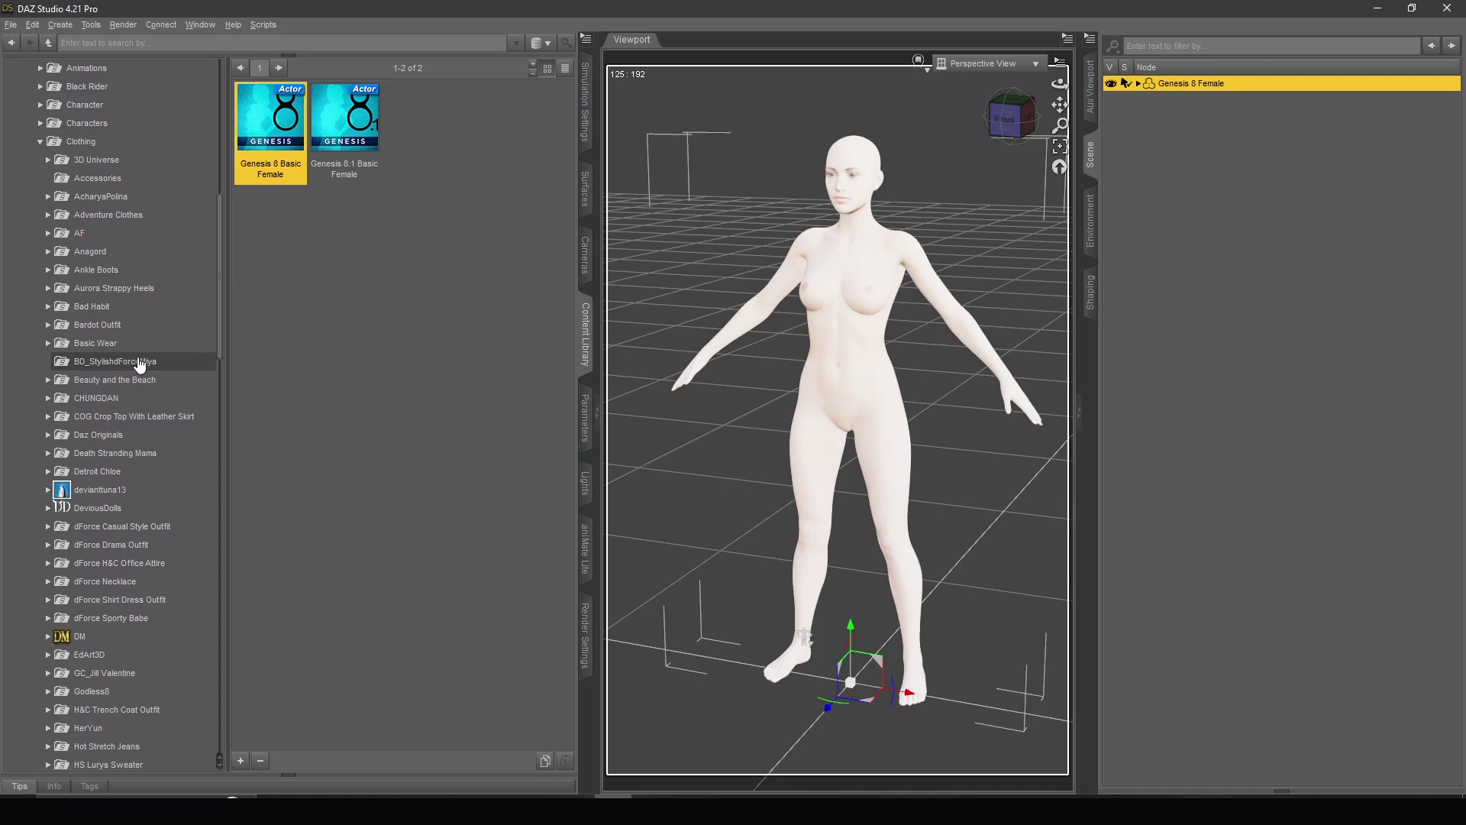
left_click(129, 345)
left_click(421, 132)
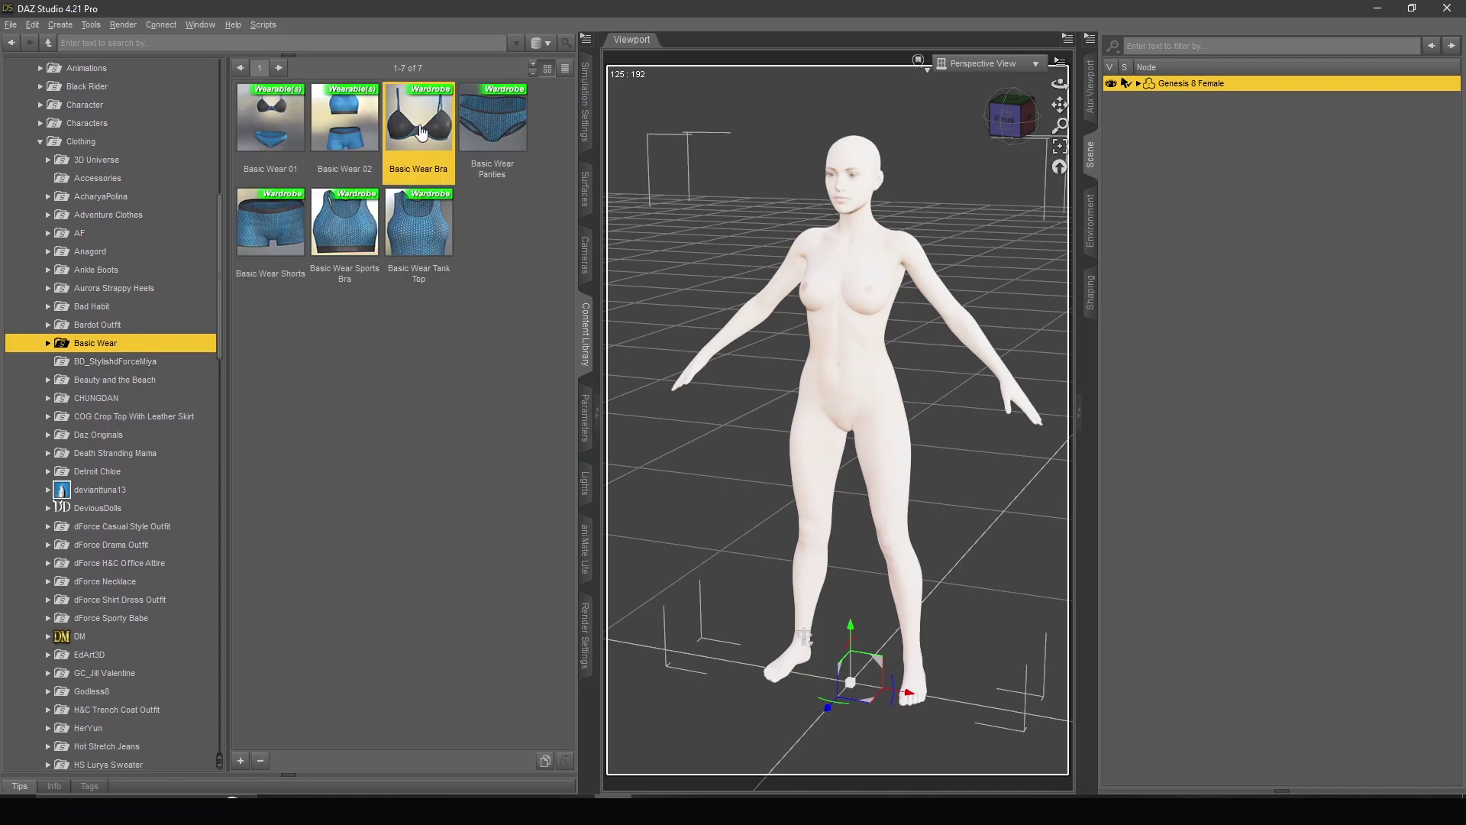
double_click(420, 128)
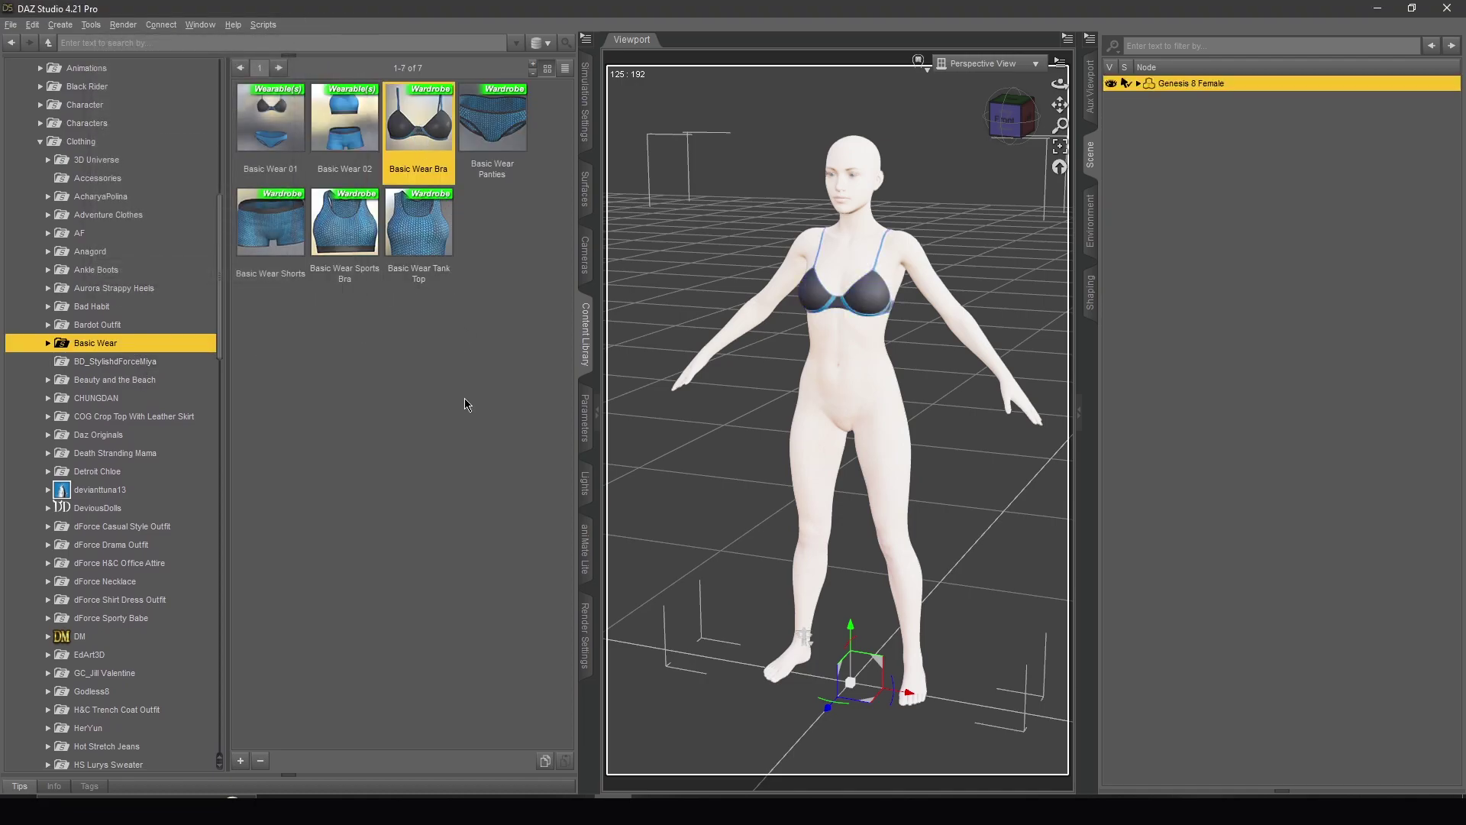
double_click(345, 225)
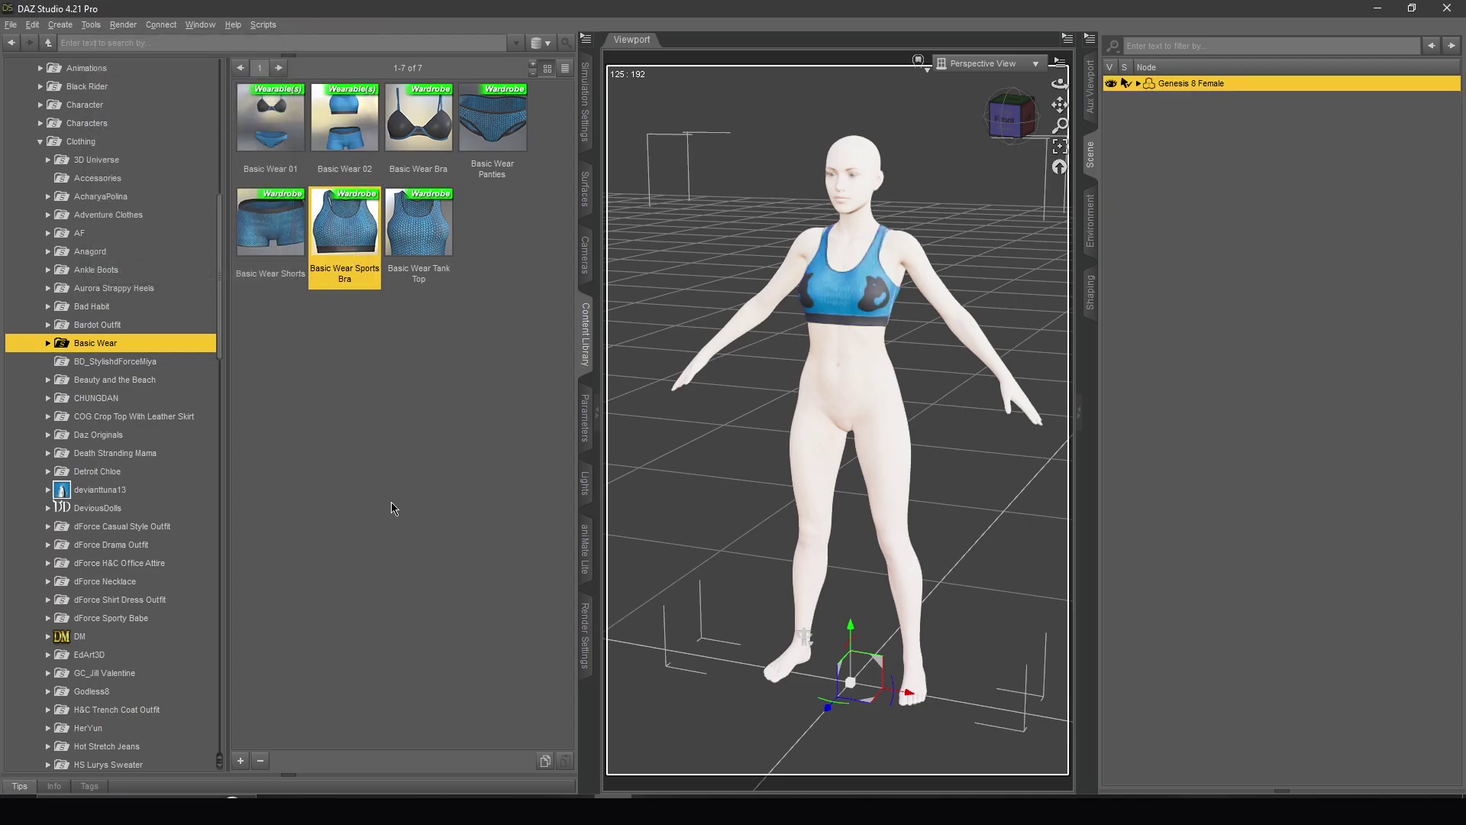
Expand the Genesis 8 Female hierarchy and toggle the sports bra's visibility off and on to check the layered clothing
left_click_drag(1062, 83, 1019, 164)
scroll(1018, 165, "up", 3)
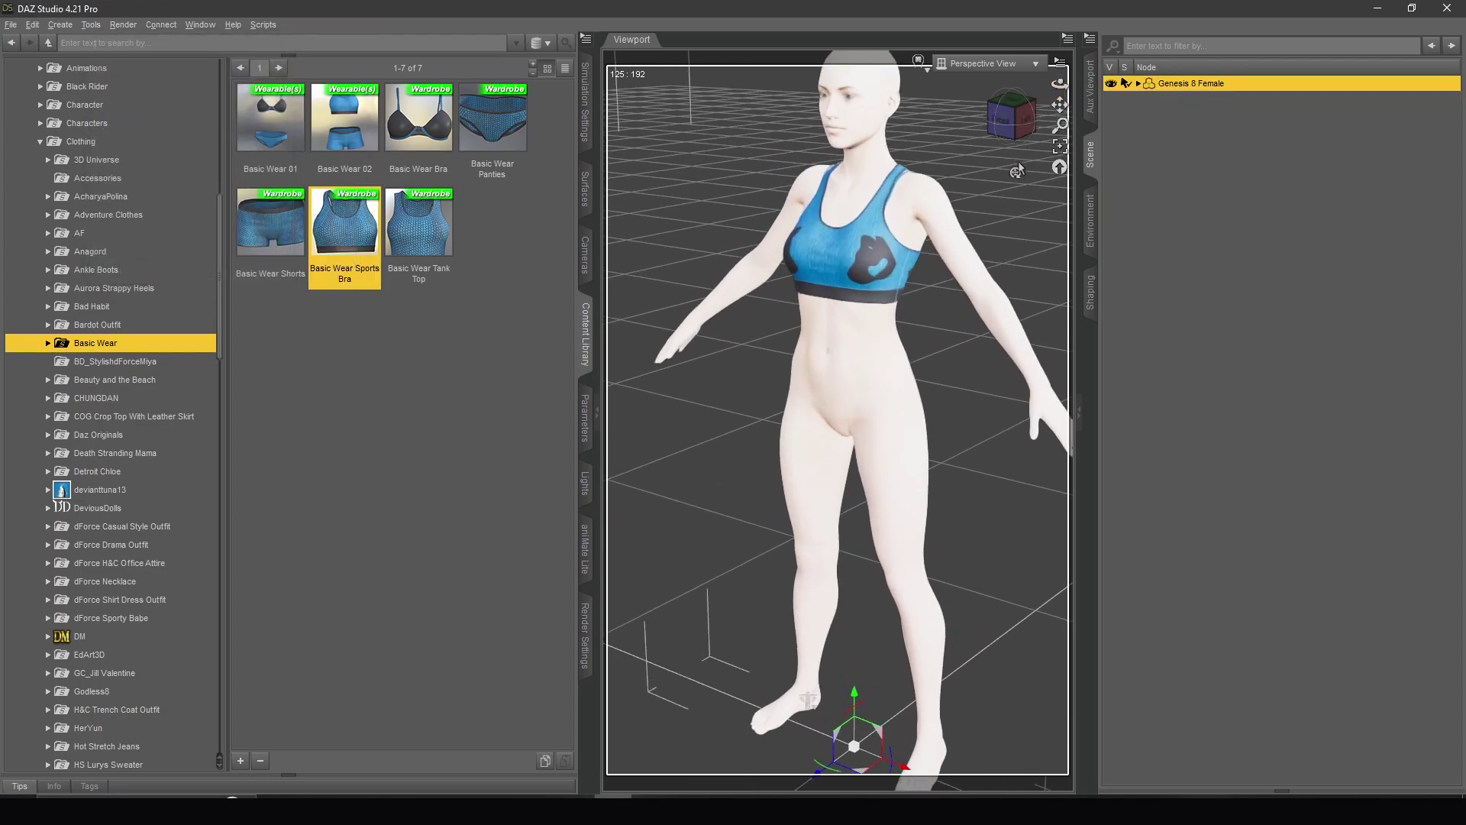
scroll(1019, 165, "up", 2)
mouse_move(1060, 106)
left_mouse_down()
mouse_move(1047, 156)
mouse_move(1054, 85)
mouse_move(1082, 53)
mouse_move(1037, 115)
left_mouse_up()
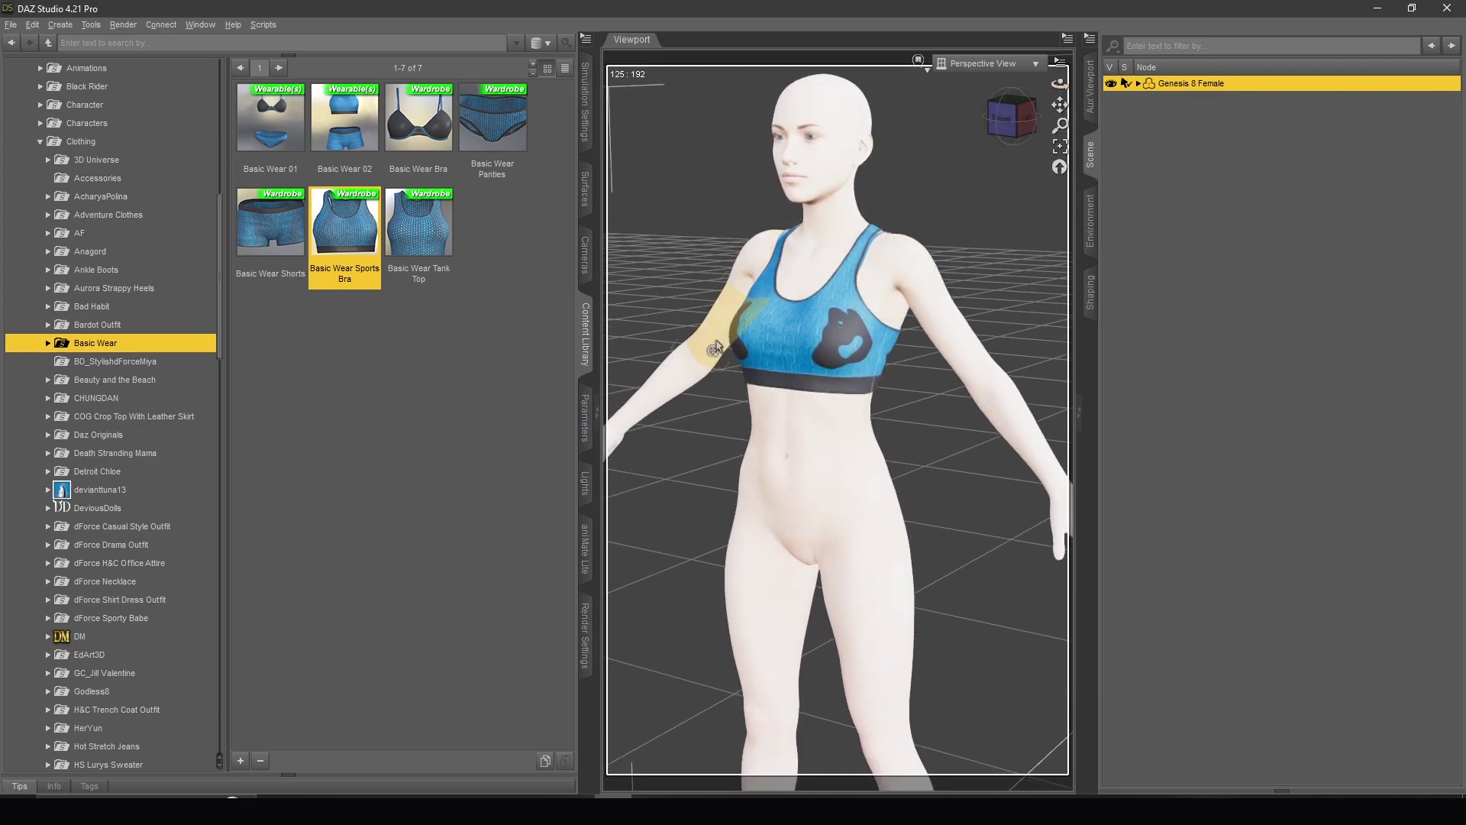
left_click(1139, 83)
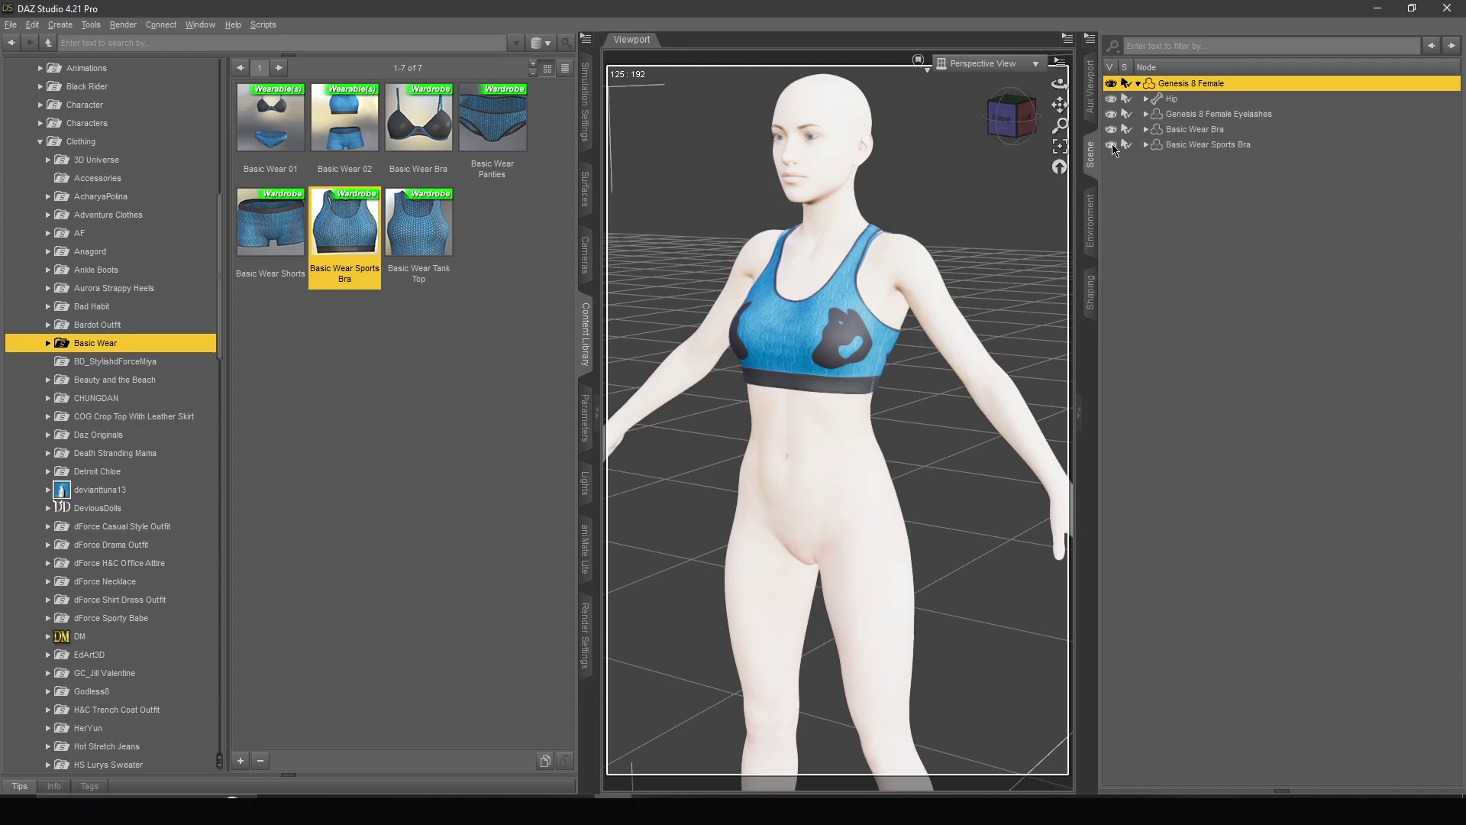
left_click(1112, 144)
left_click(1112, 144)
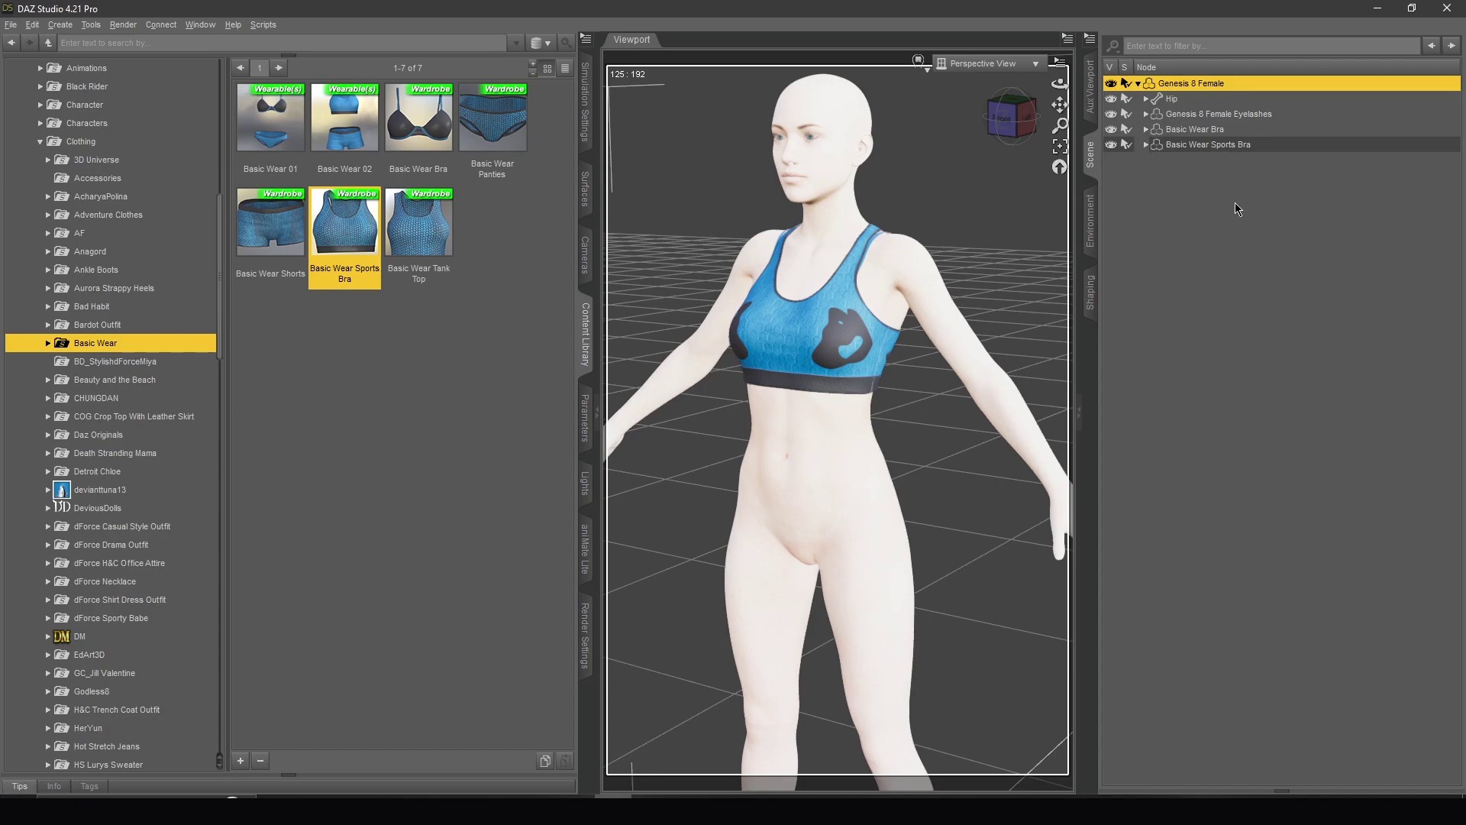
left_click(1181, 236)
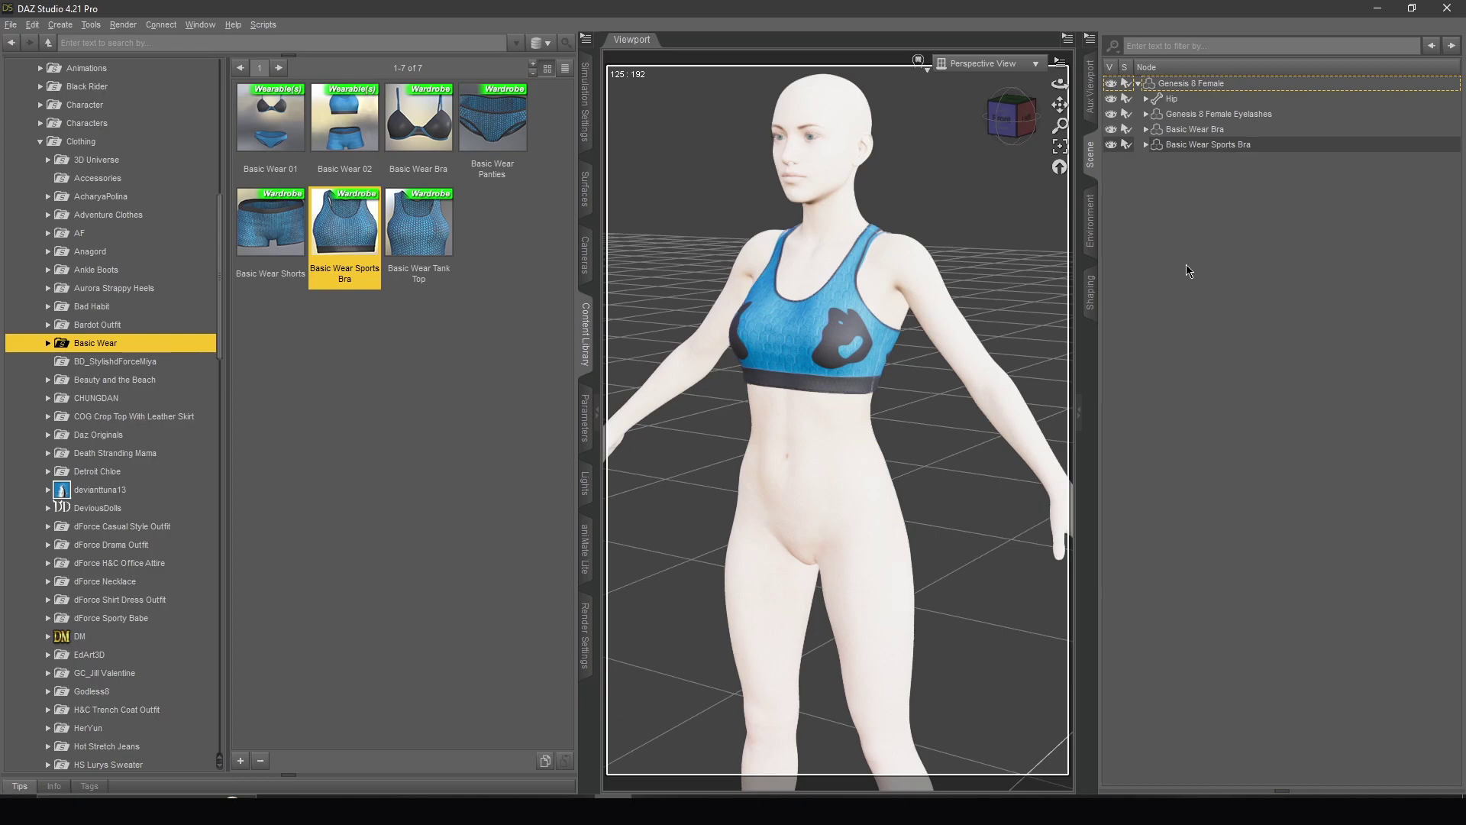
Compare the two clothing layers by hiding and reshowing Basic Wear Bra, leaving Basic Wear Sports Bra selected
left_click(1210, 144)
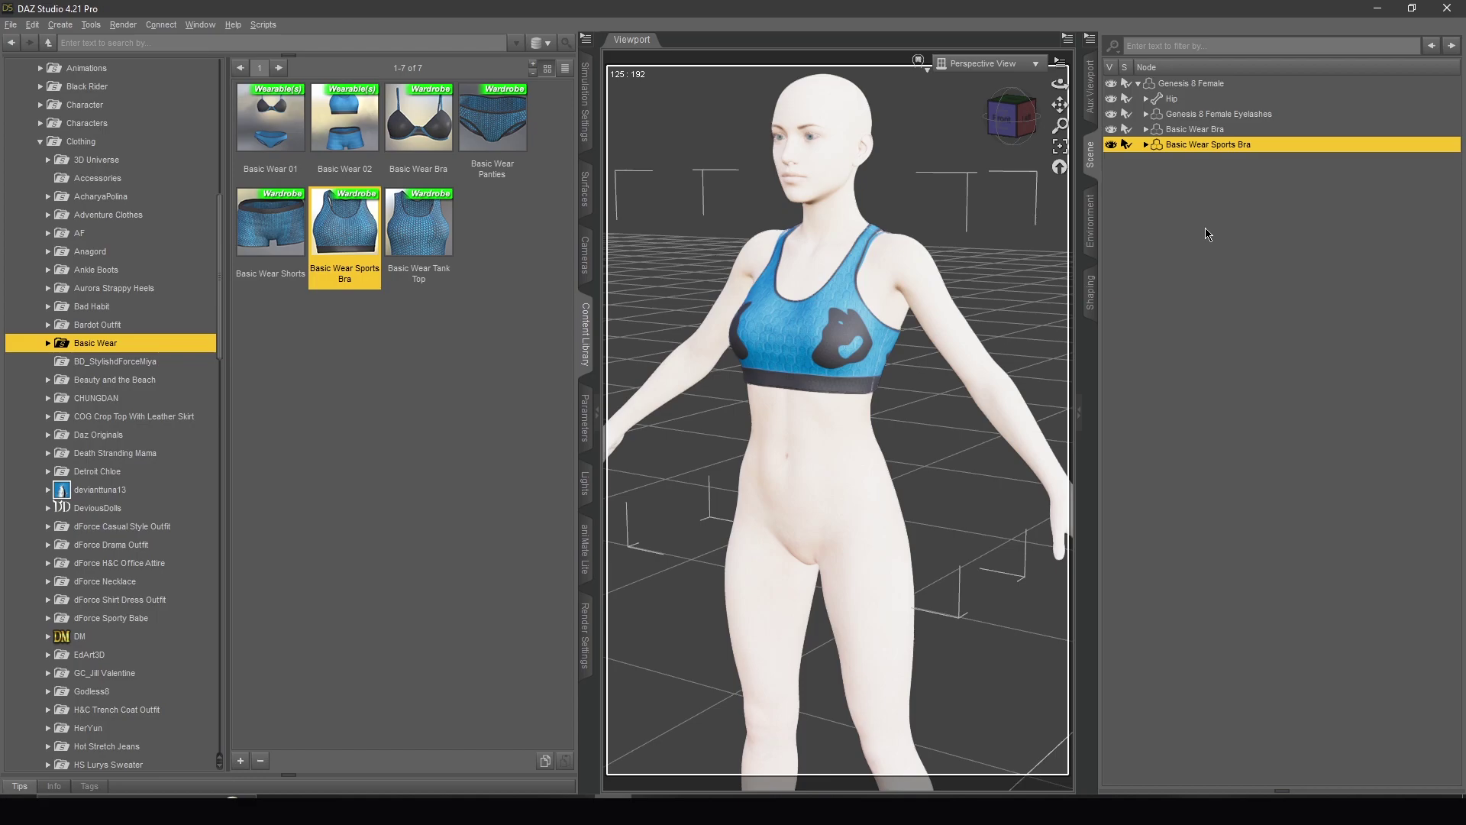
left_click(1111, 129)
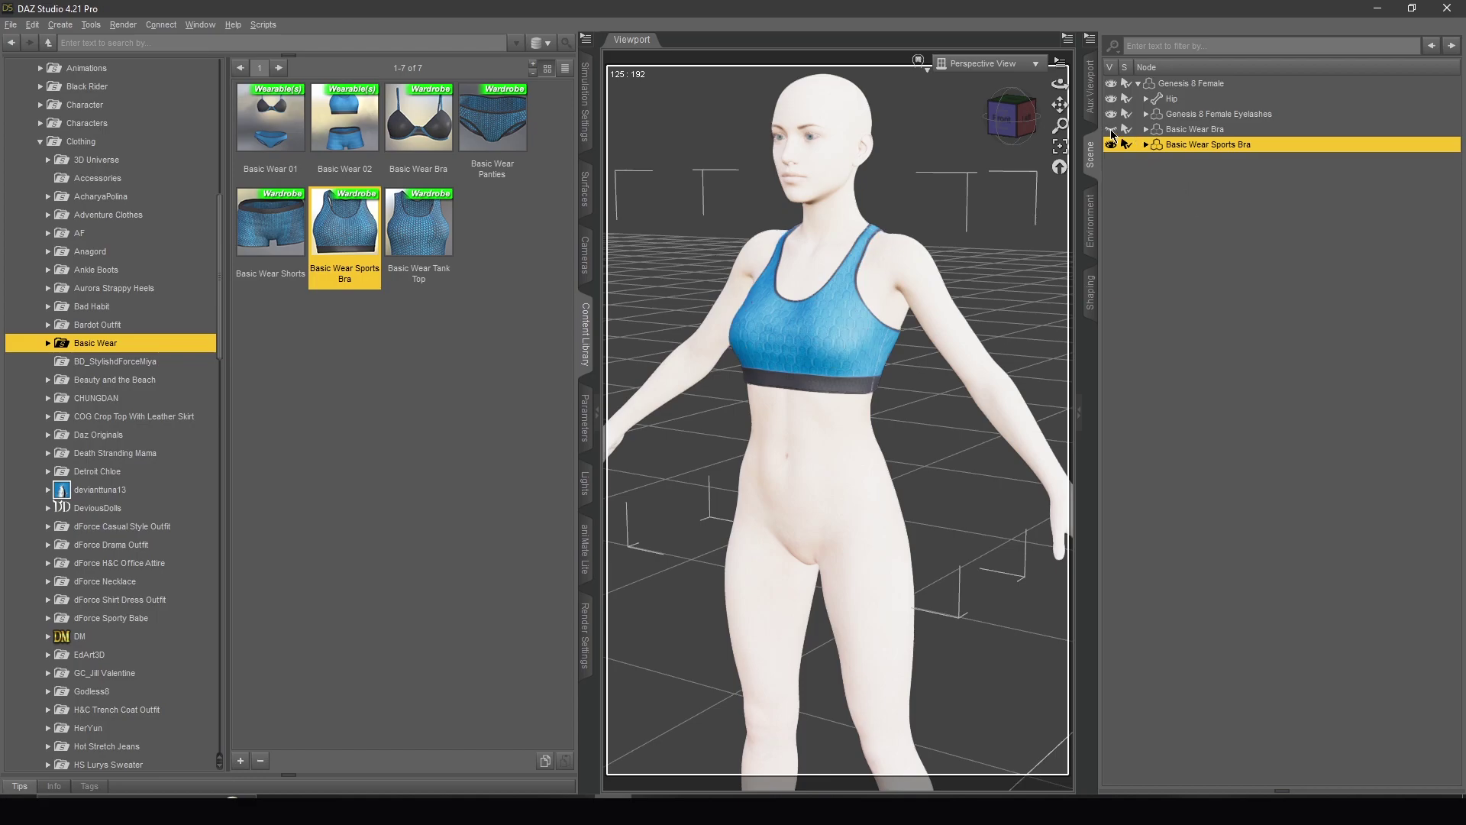
left_click(1111, 129)
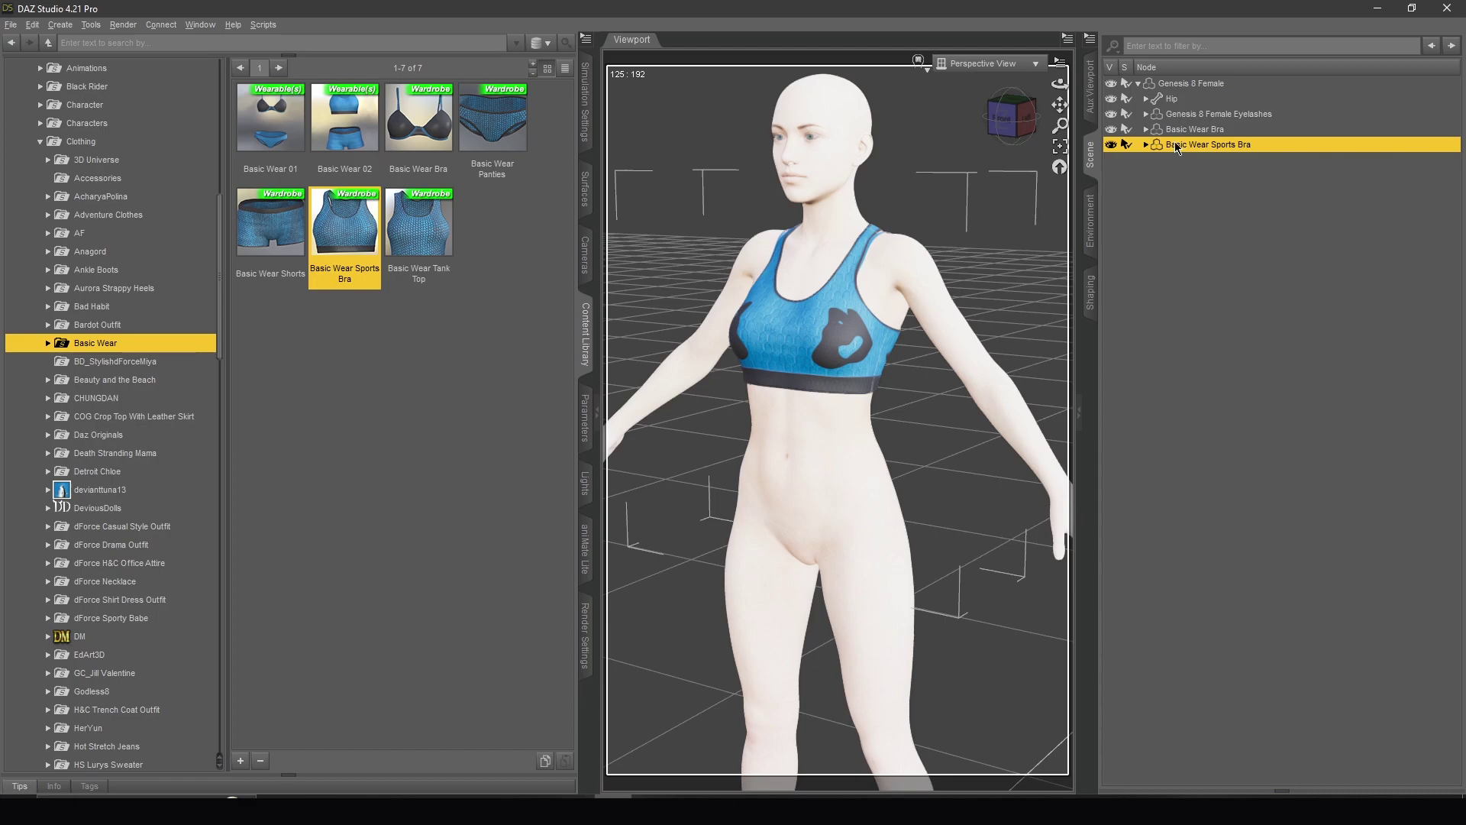
left_click(1197, 130)
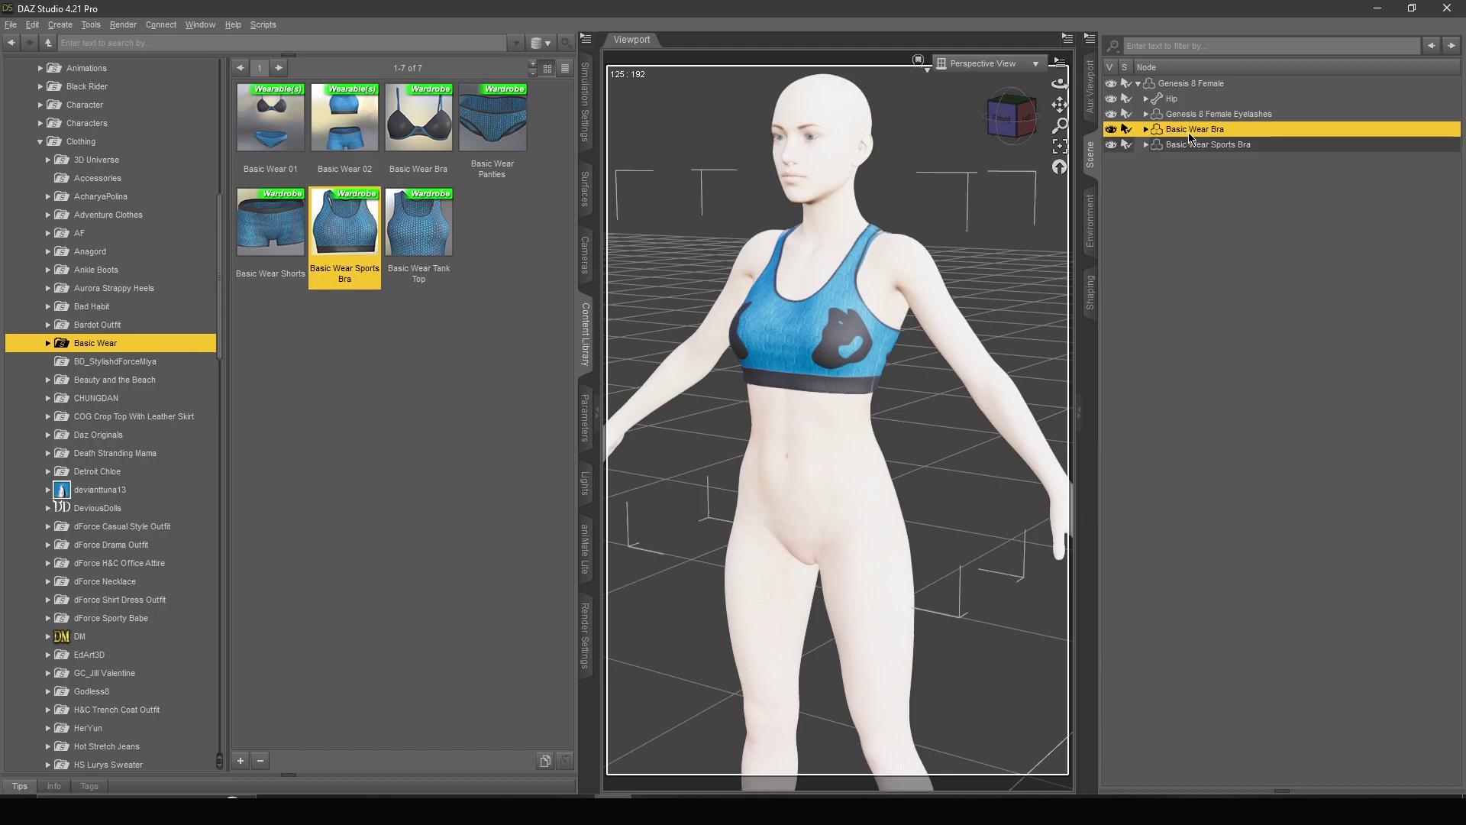
left_click(1181, 145)
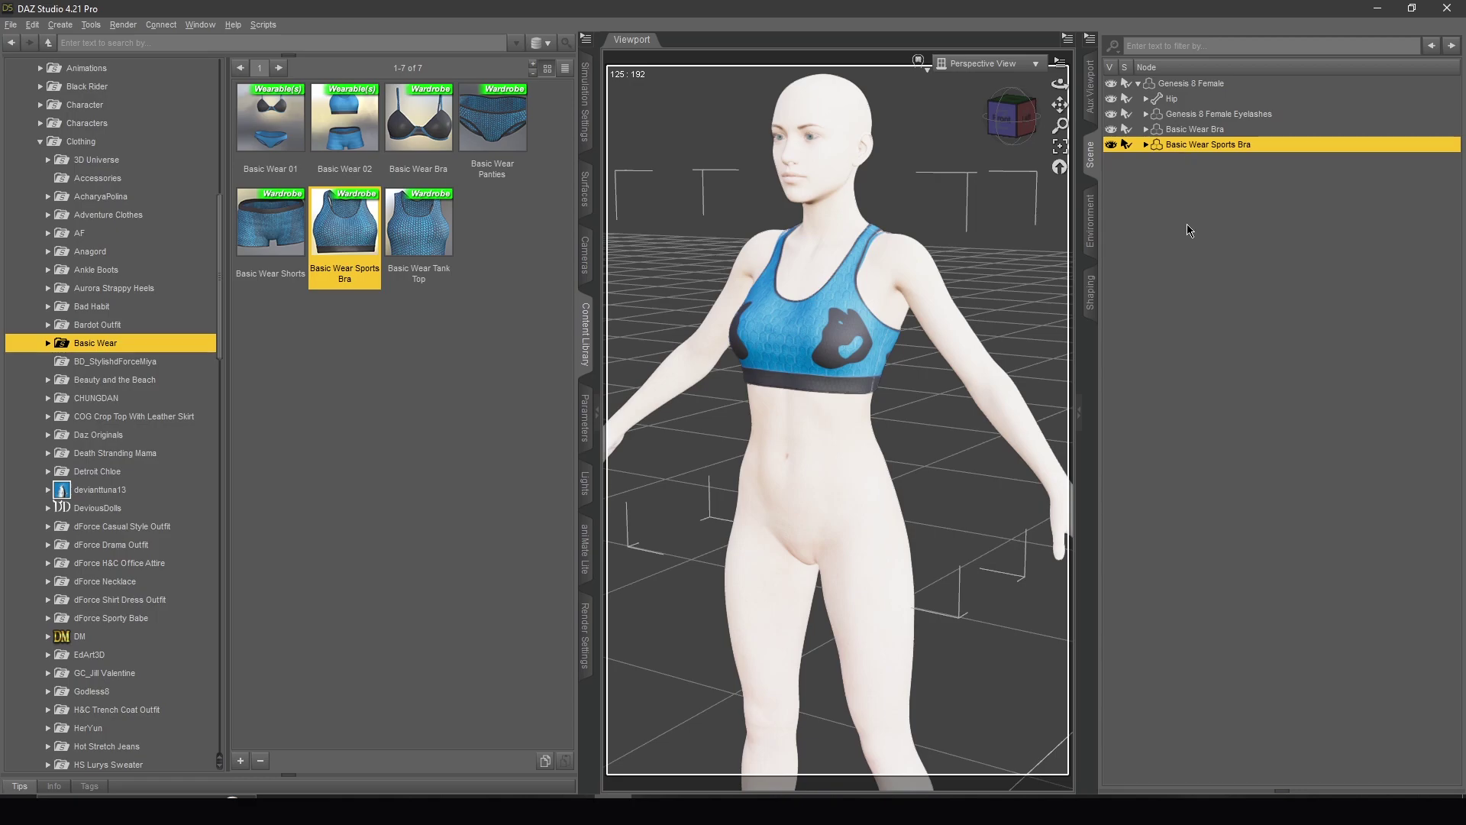
left_click(1195, 133)
left_click(1190, 145)
left_click(1111, 130)
left_click(1111, 131)
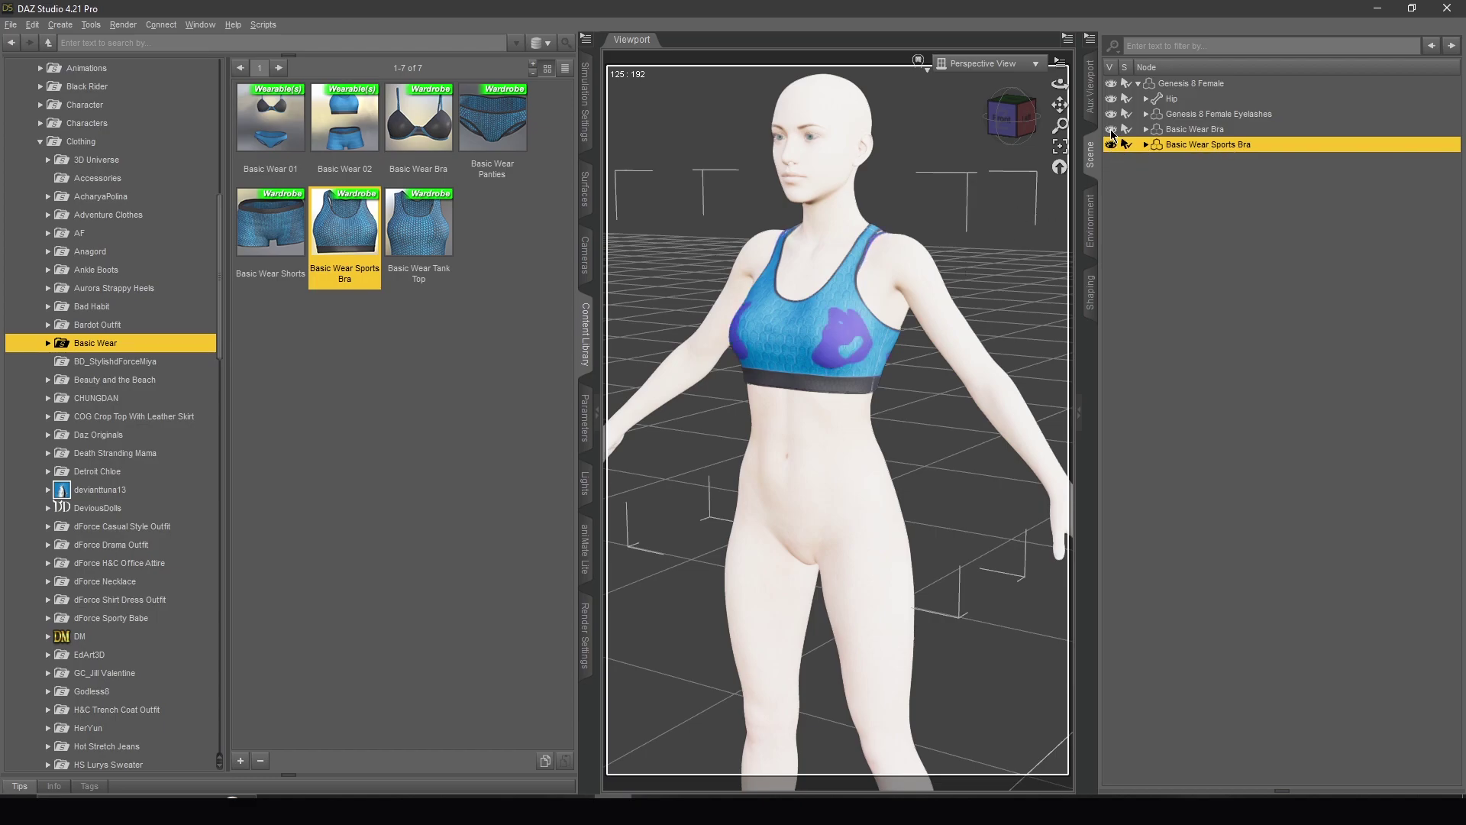
Turn on Enable Smoothing and Interactive Update in the sports bra's Mesh Smoothing parameters
left_click(586, 418)
left_click(53, 108)
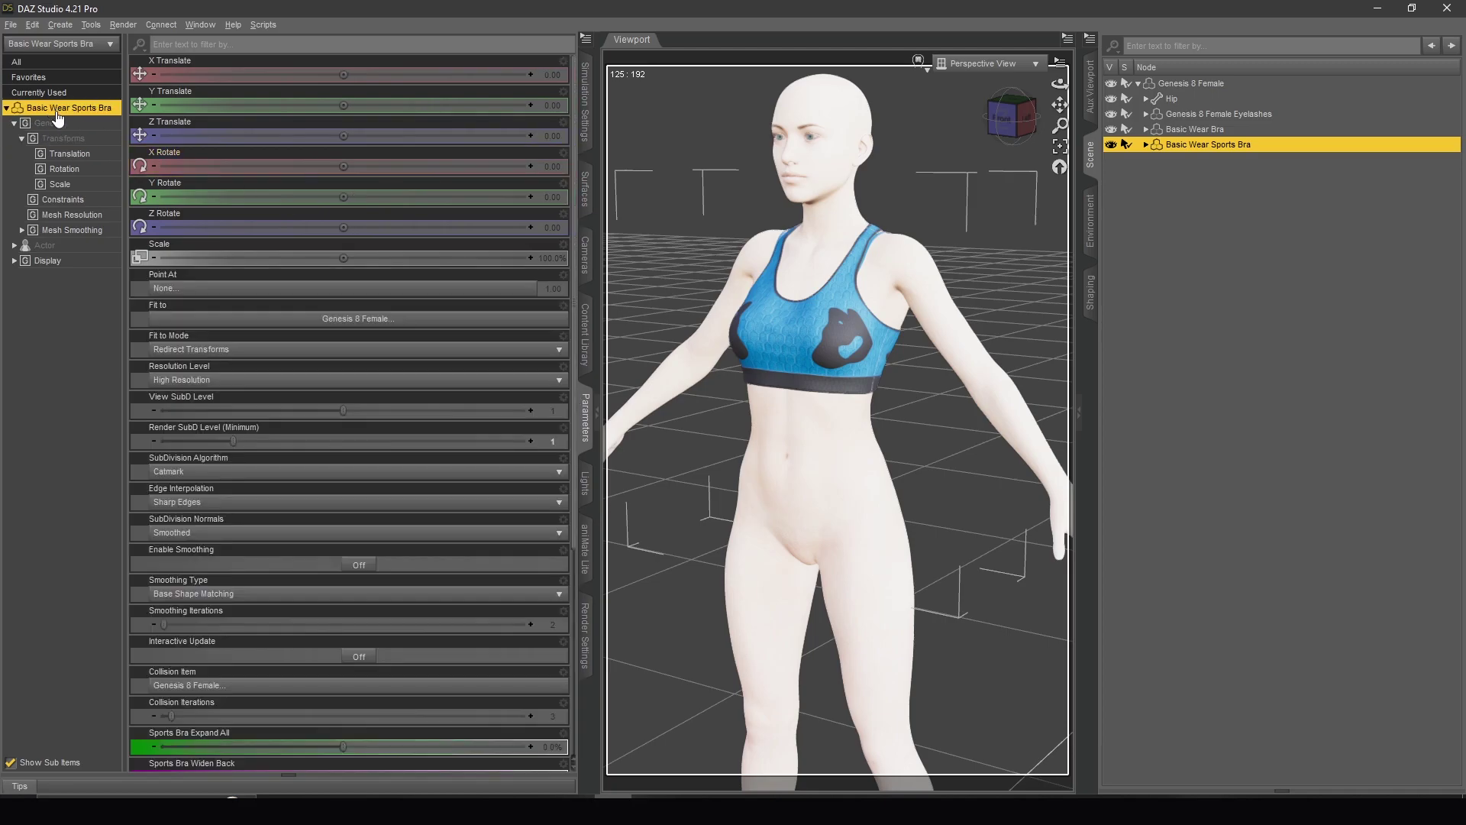
left_click(14, 123)
left_click(14, 123)
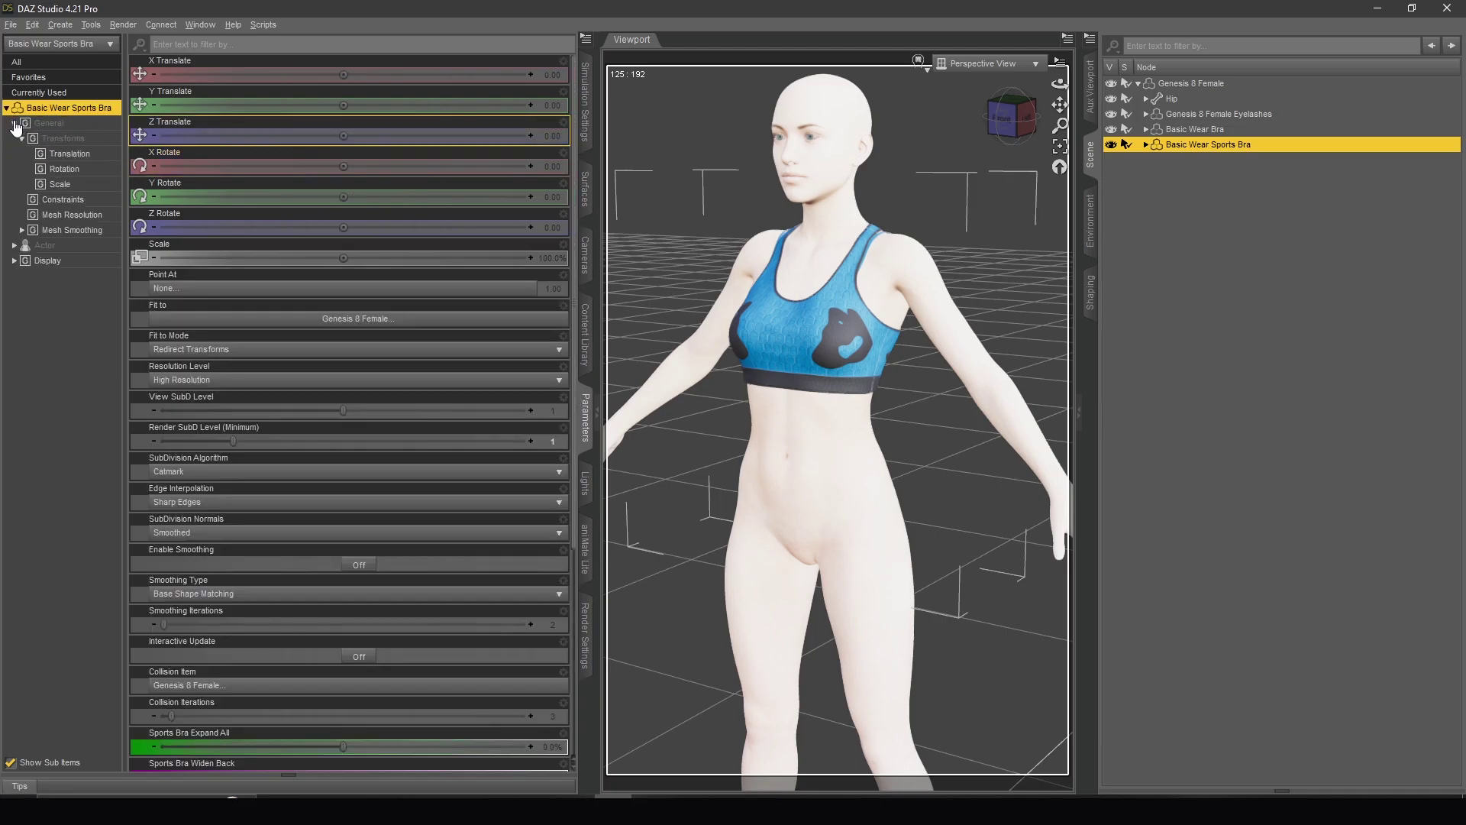
left_click(72, 230)
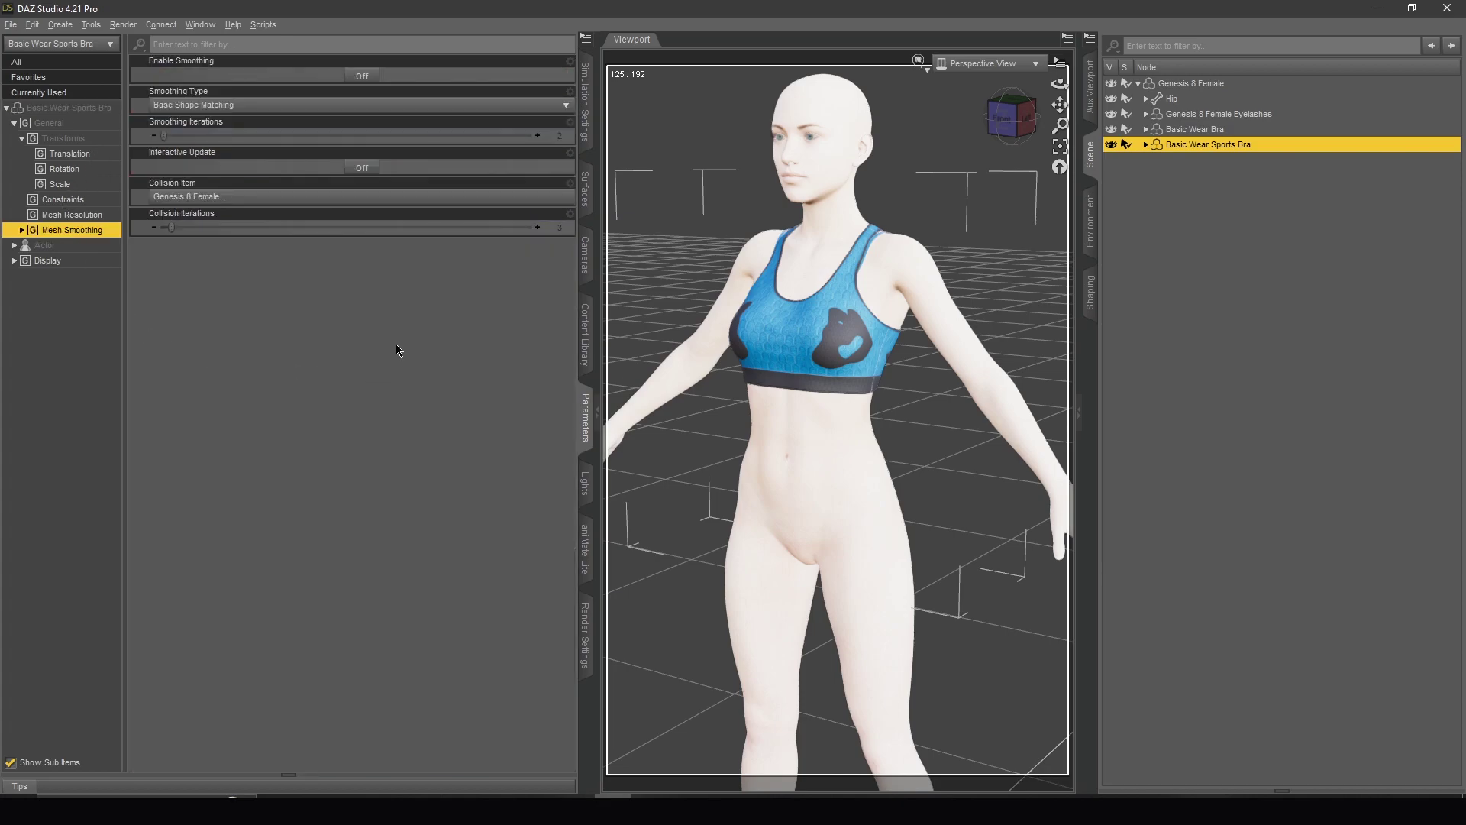
left_click(365, 77)
left_click(375, 168)
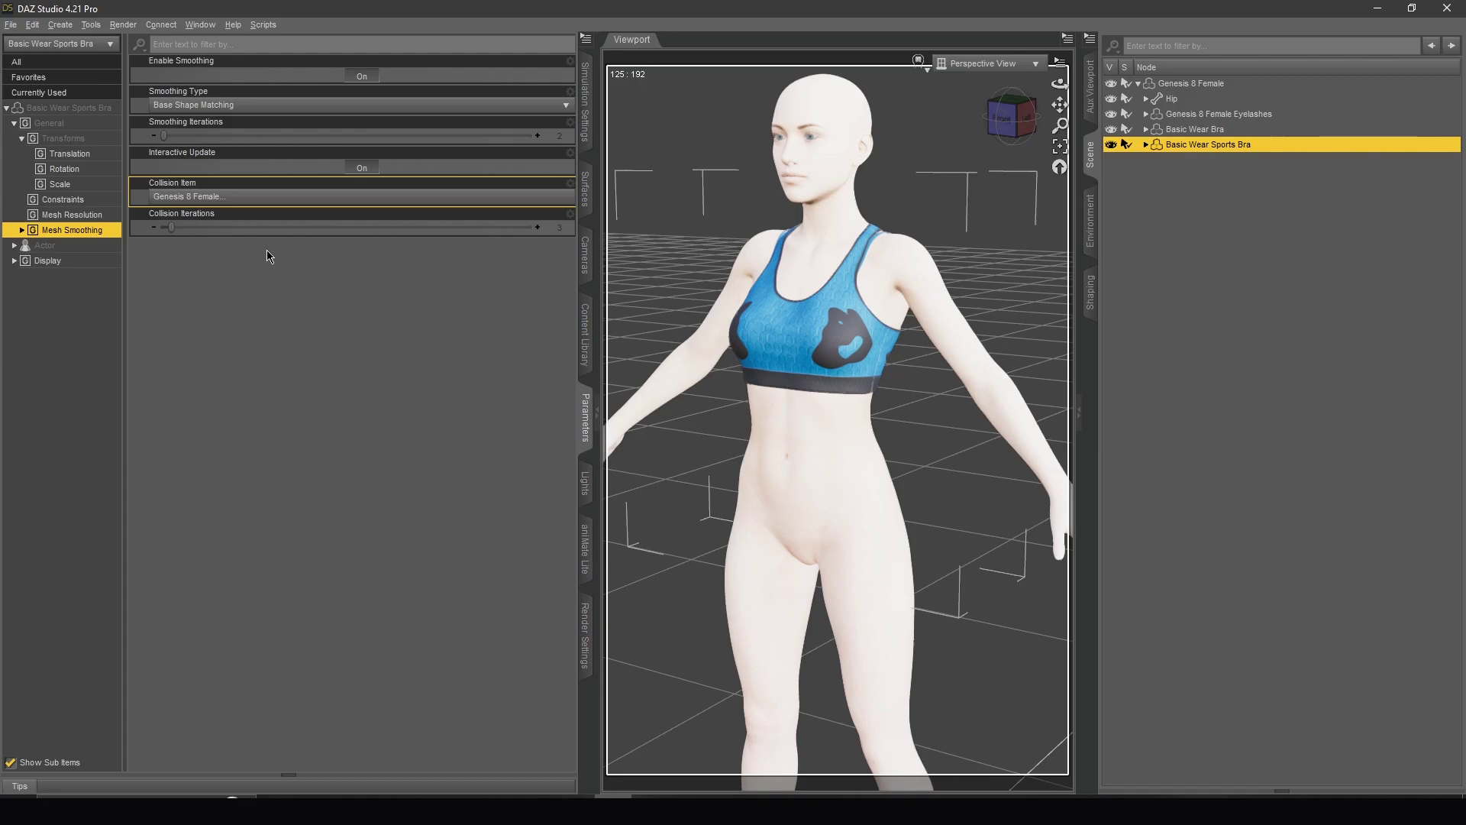
Set the sports bra's mesh smoothing collision item to Basic Wear Bra and keep the sports bra selected
left_click(239, 203)
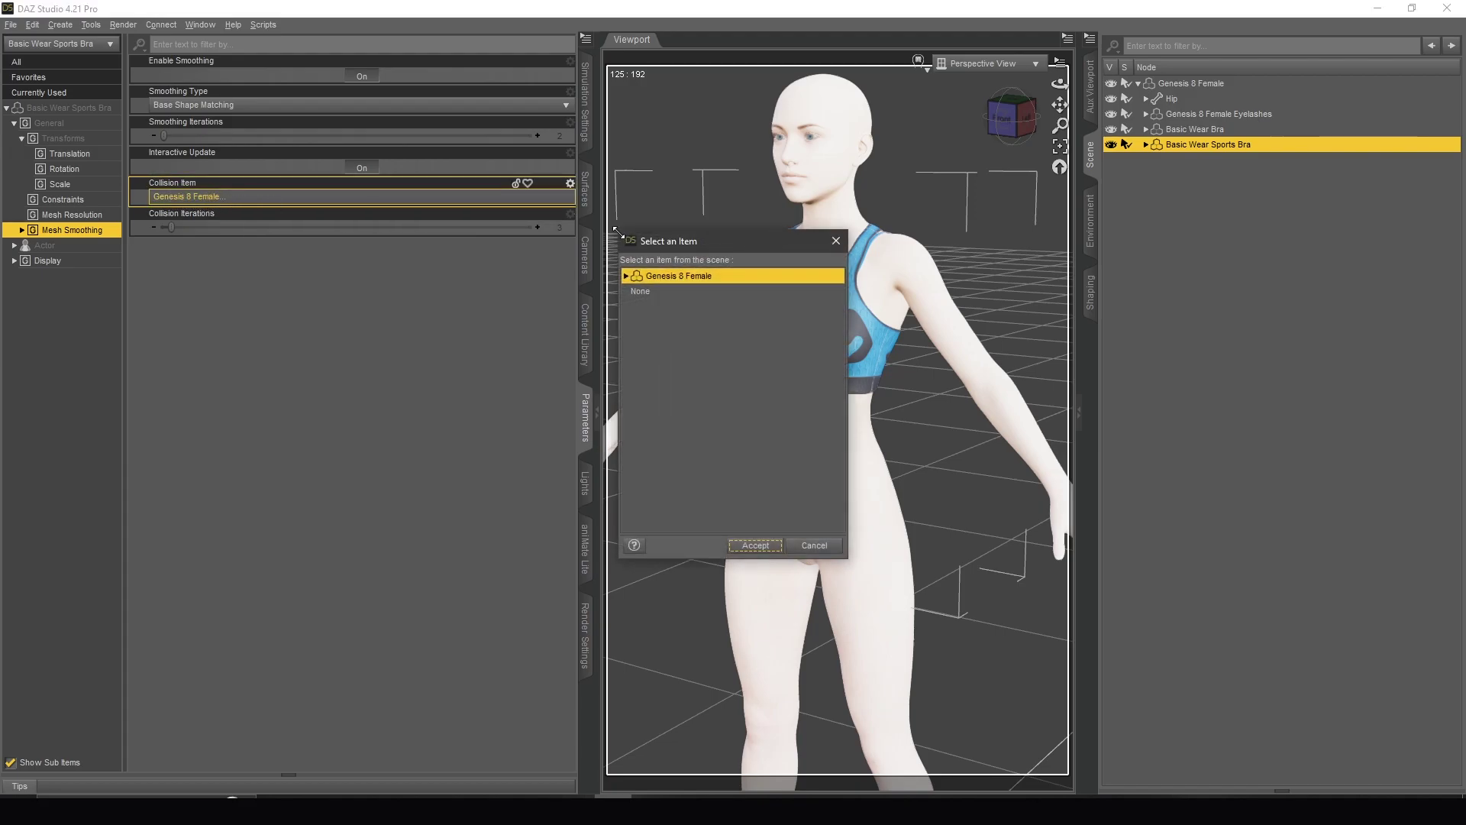
double_click(710, 280)
left_click(681, 321)
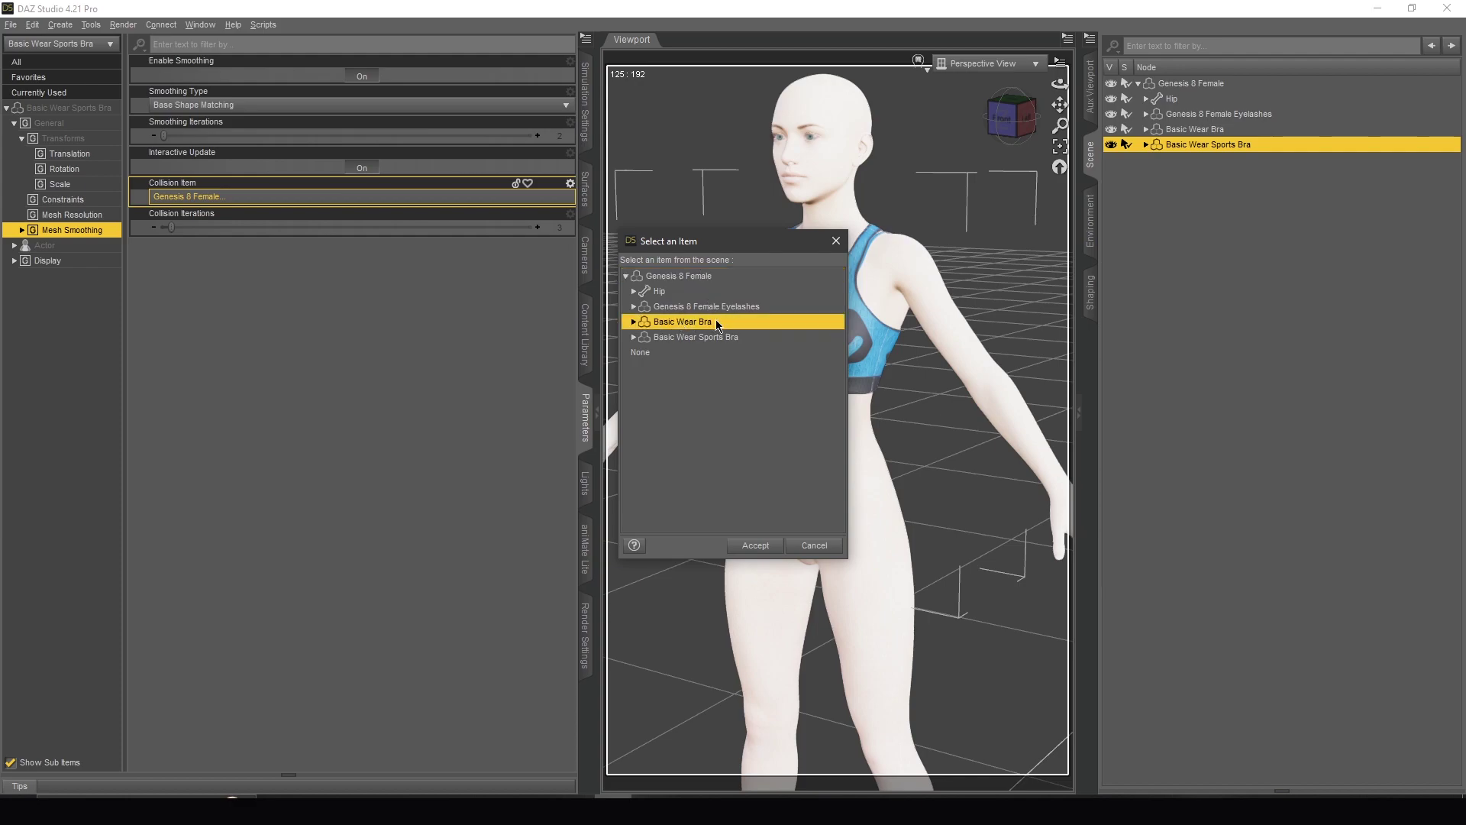
left_click(753, 544)
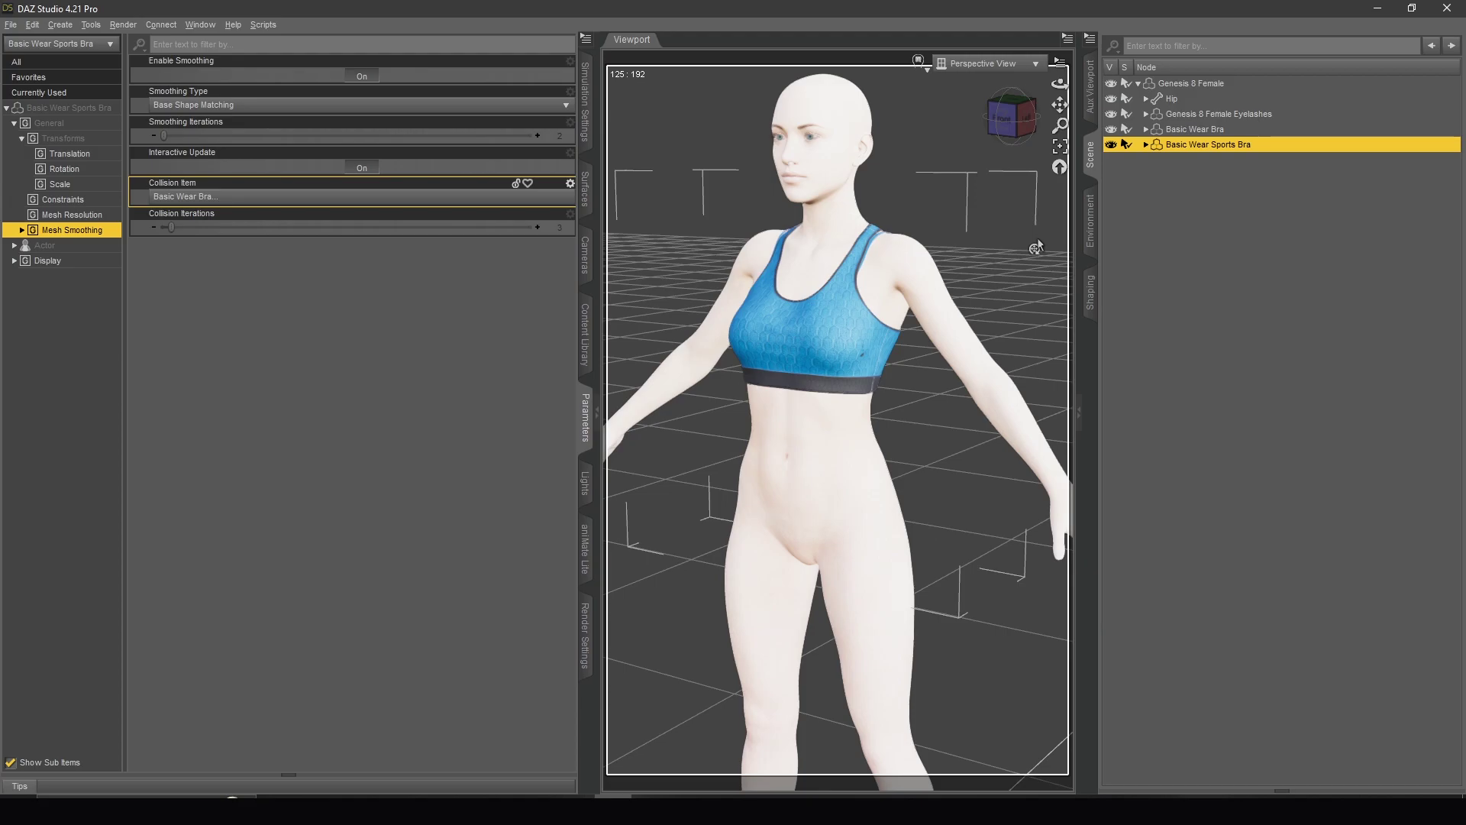
left_click(1234, 246)
left_click(1184, 148)
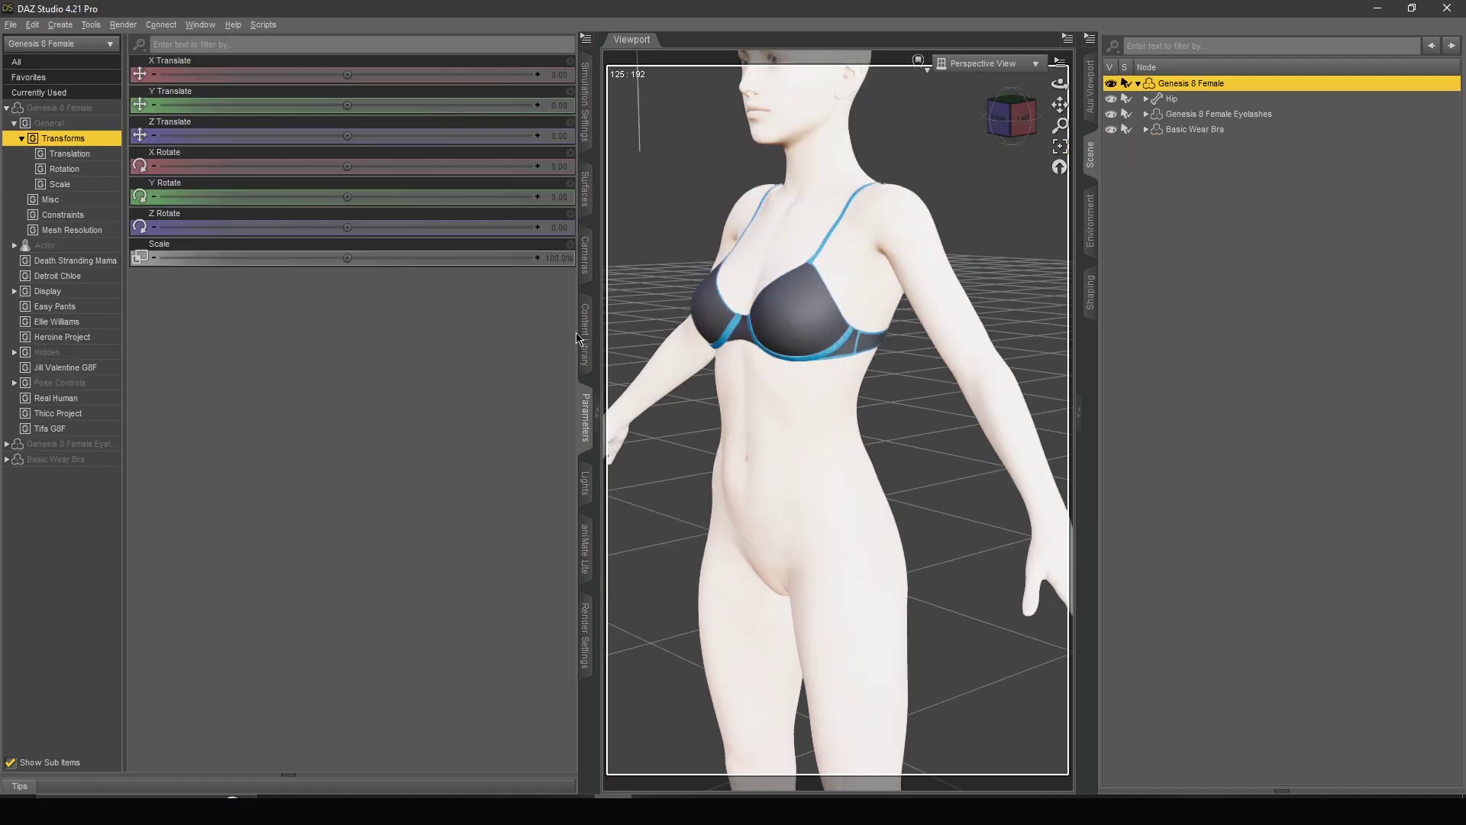
Load the Japanese Bathing Suit from the OneSix clothing folder onto the figure over the Basic Wear Bra
left_click(585, 335)
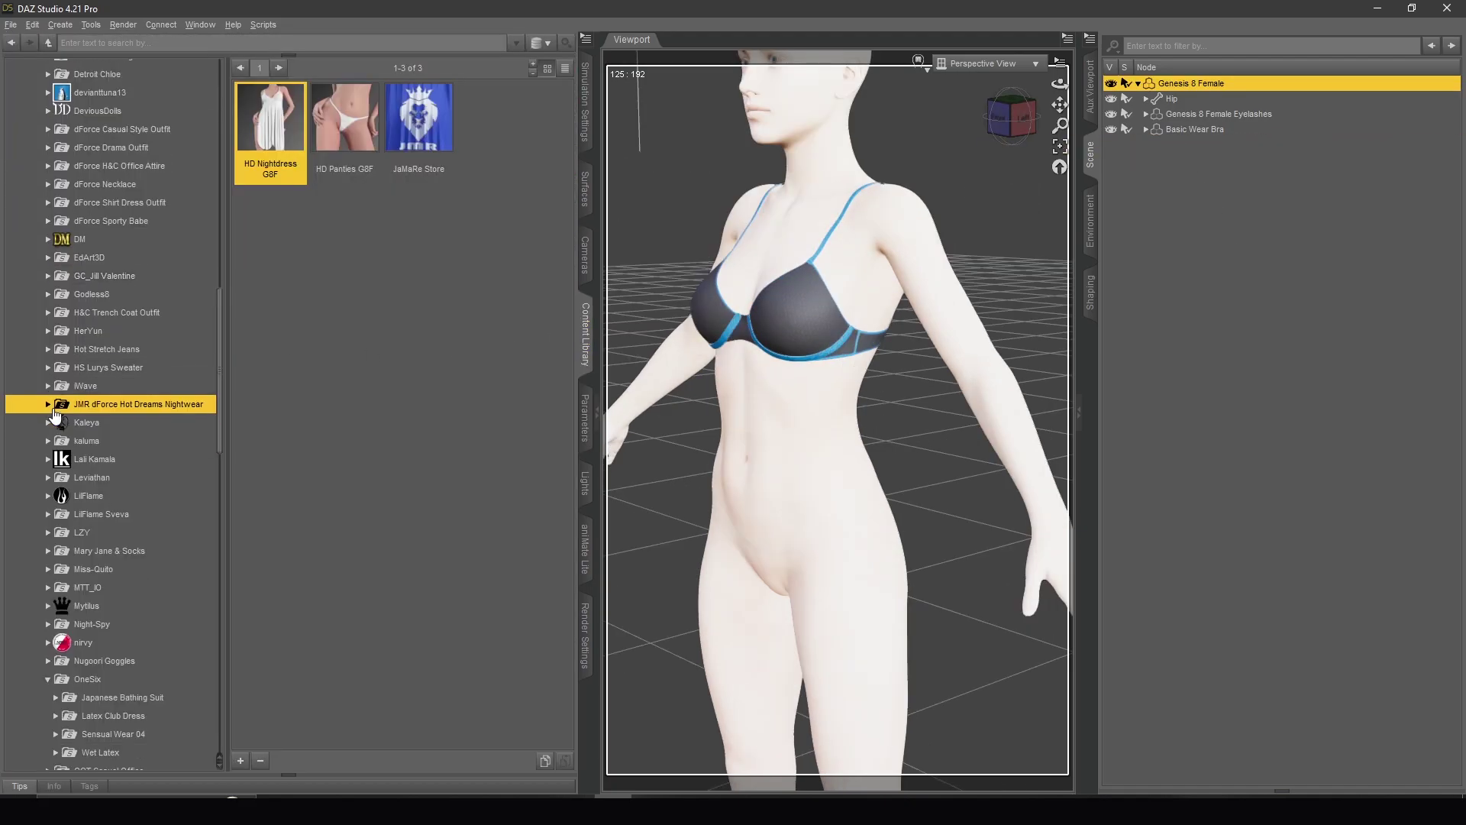
scroll(114, 298, "down", 4)
scroll(115, 299, "down", 2)
left_click(101, 430)
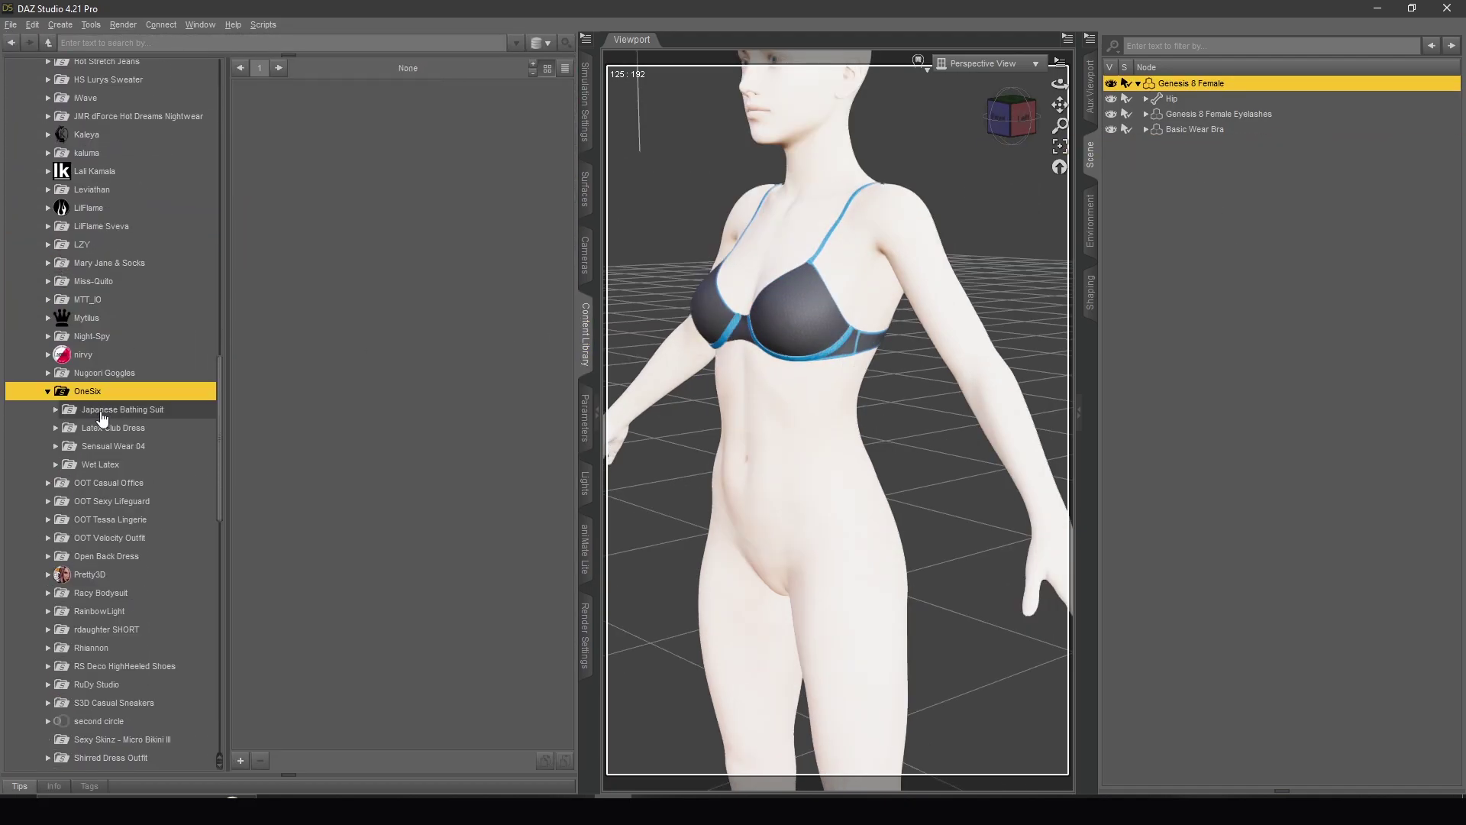
left_click(107, 410)
double_click(282, 128)
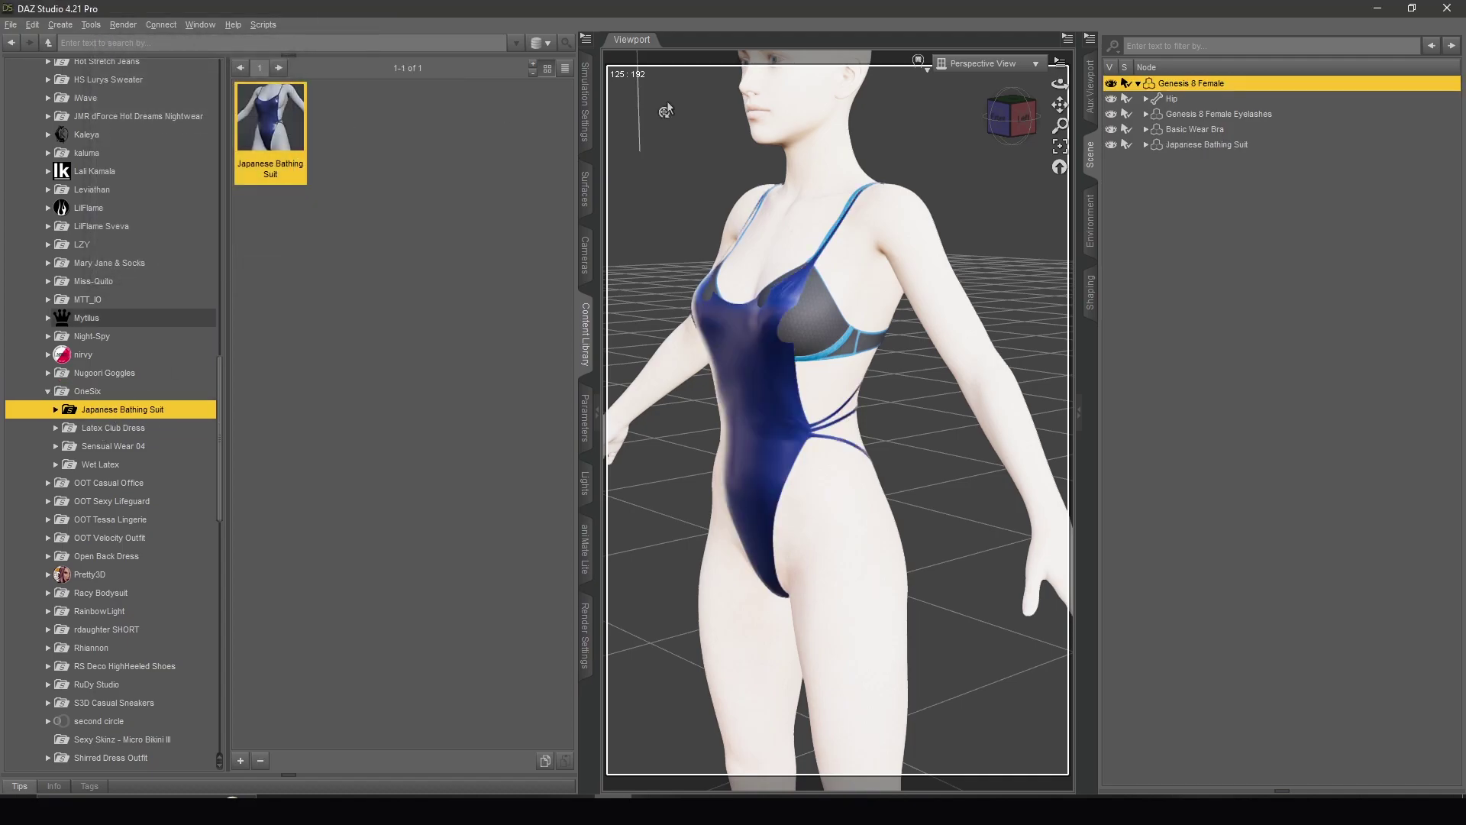
mouse_move(1059, 84)
left_mouse_down()
mouse_move(1130, 87)
mouse_move(1000, 84)
mouse_move(1048, 95)
left_mouse_up()
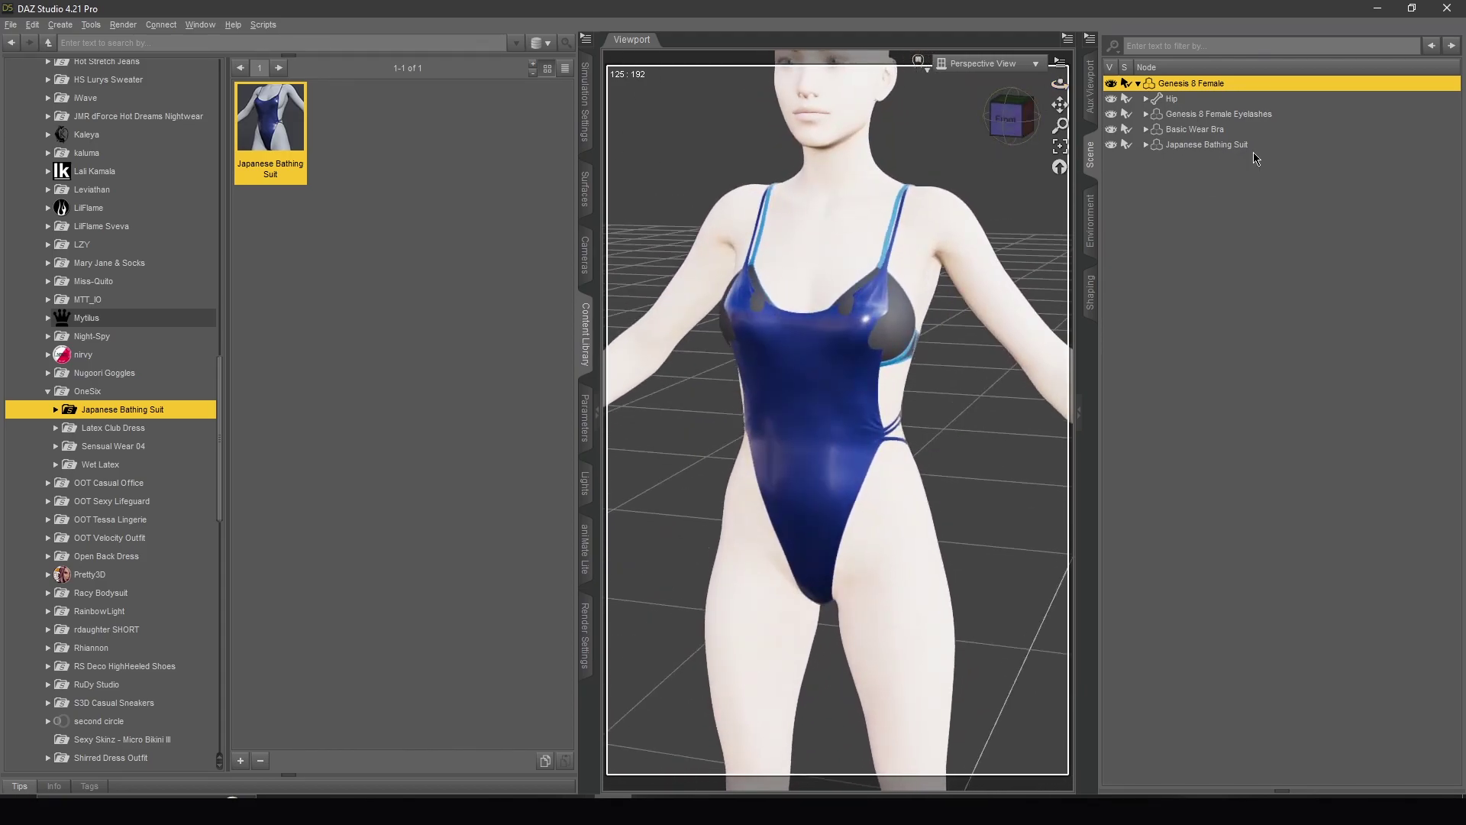
mouse_move(1060, 86)
left_mouse_down()
mouse_move(1042, 86)
mouse_move(1060, 84)
left_mouse_up()
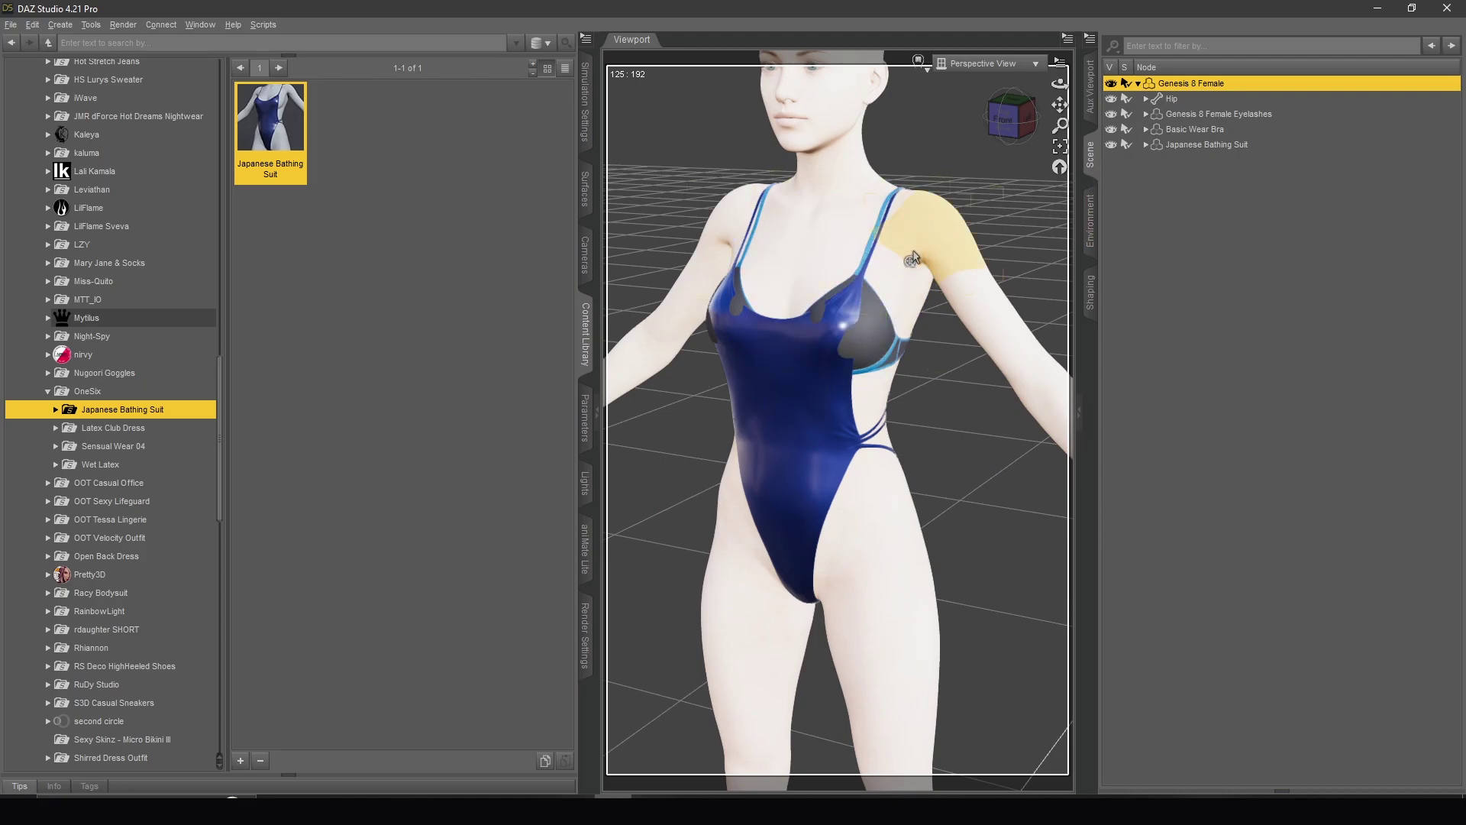
Select the Japanese Bathing Suit and check its General parameters for a mesh smoothing group
left_click(1175, 145)
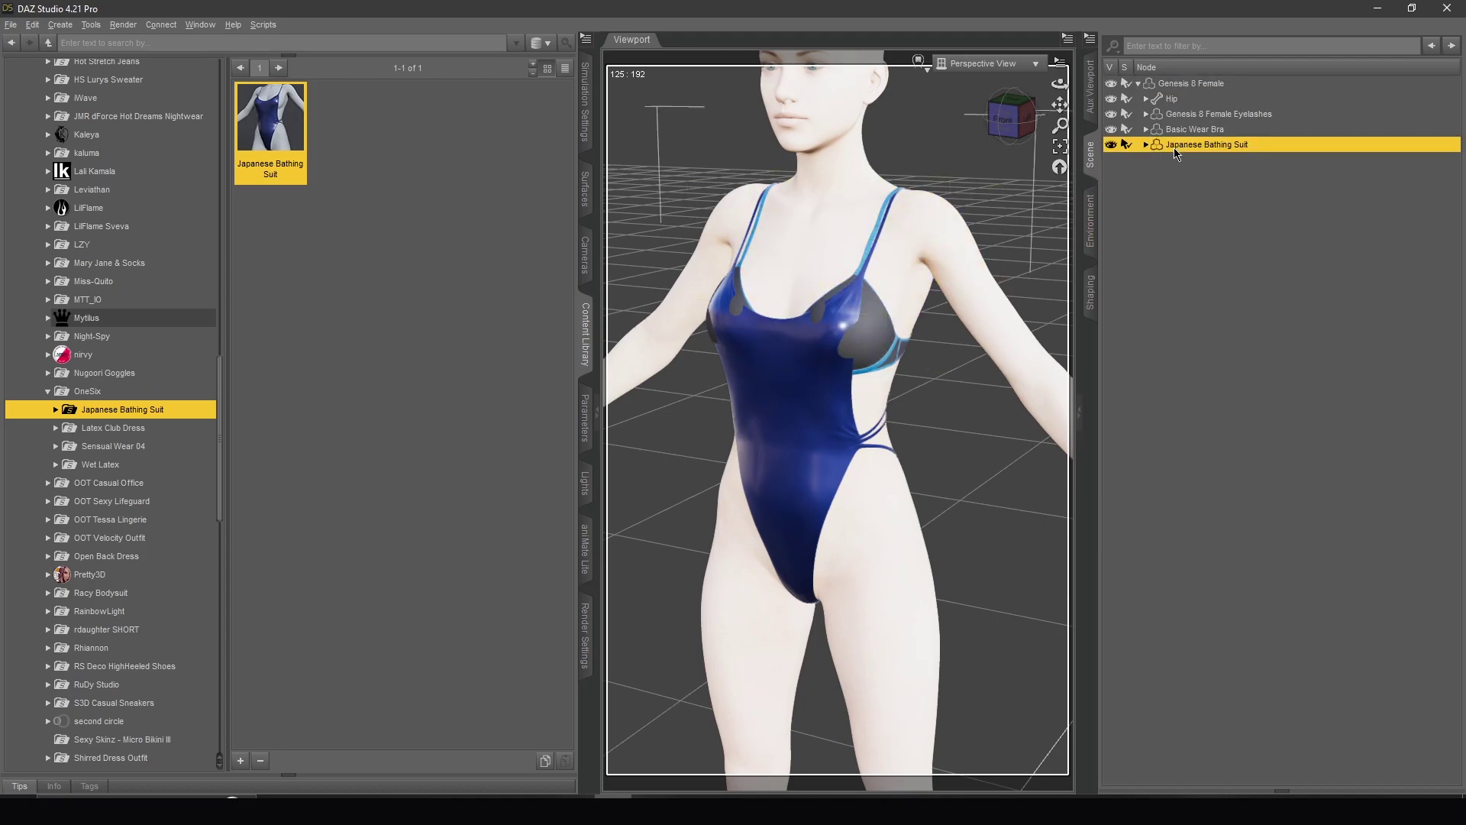
left_click(582, 430)
left_click(82, 229)
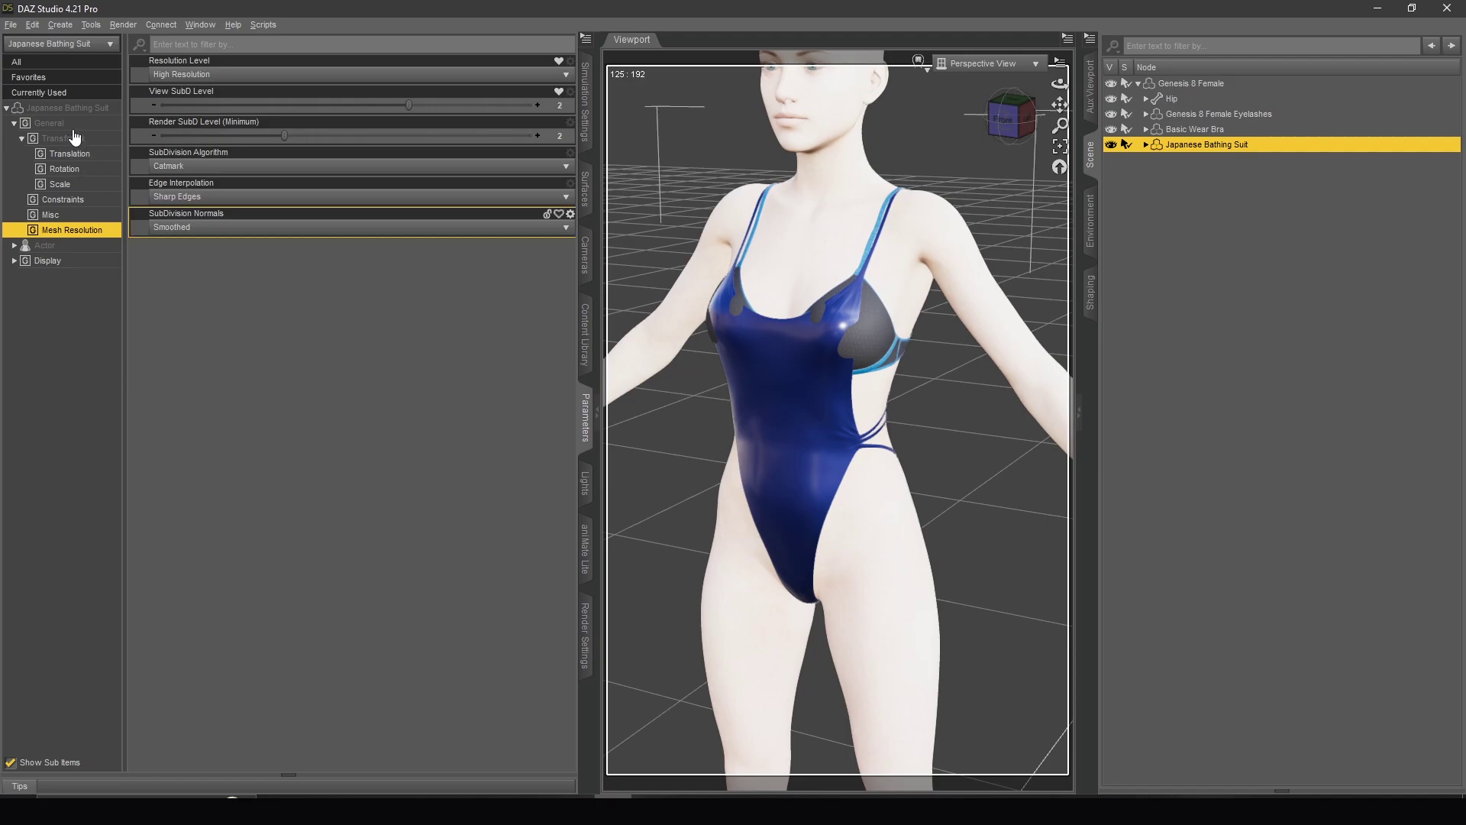
left_click(1312, 227)
left_click(1197, 147)
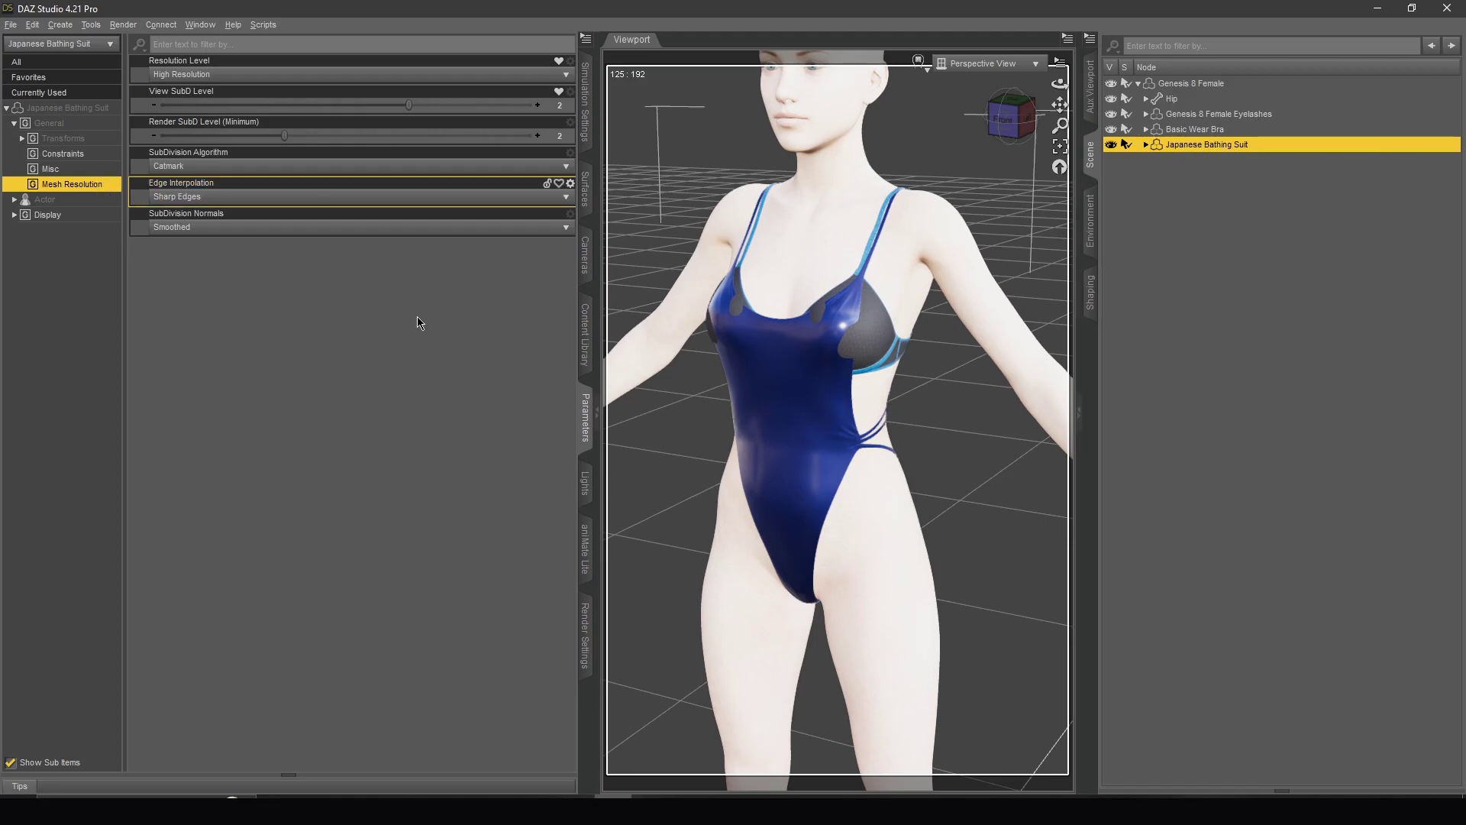
Add a smoothing modifier to the Japanese Bathing Suit's geometry
left_click(33, 24)
mouse_move(123, 100)
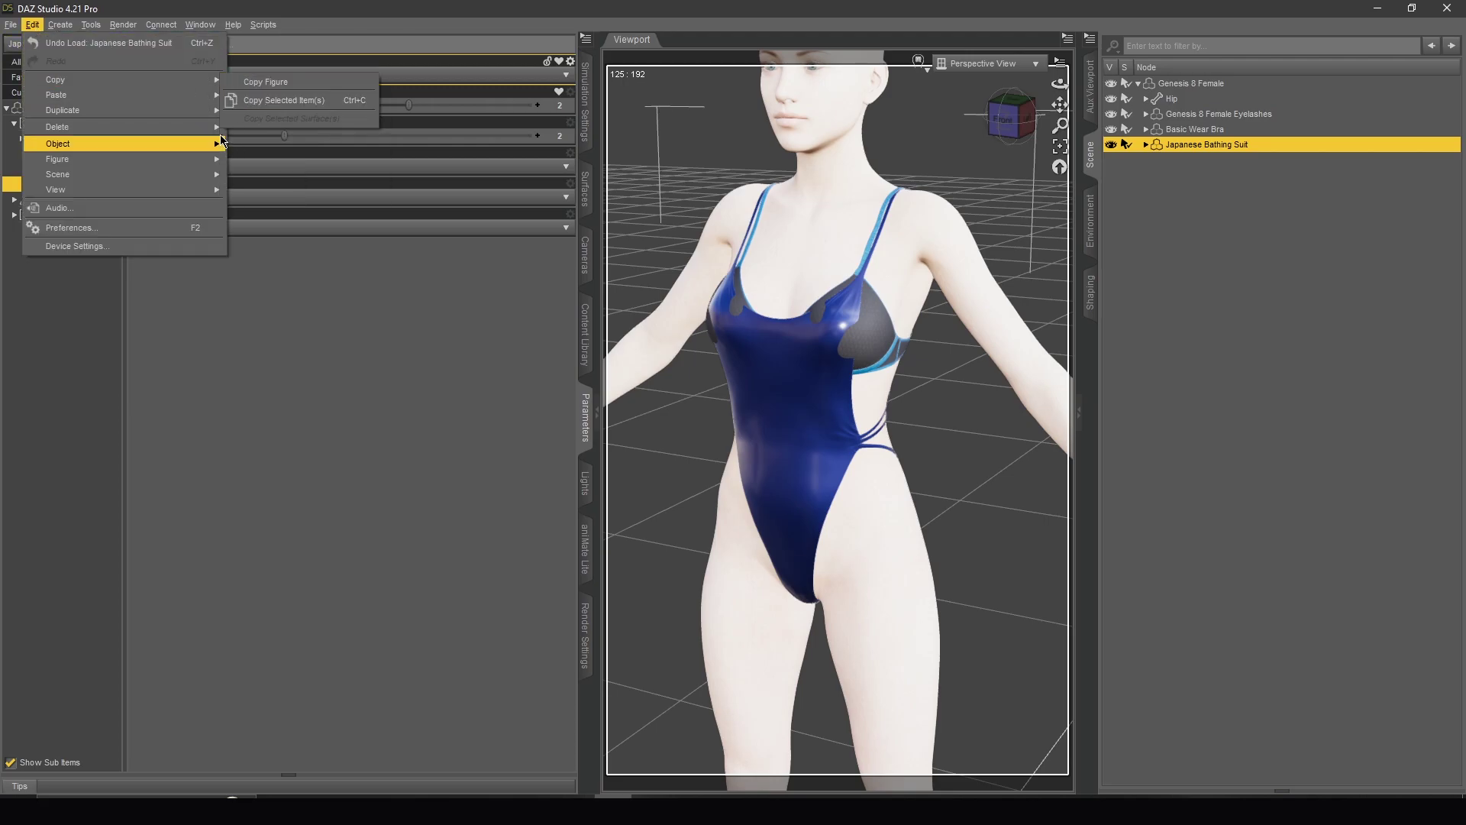
mouse_move(223, 145)
mouse_move(346, 294)
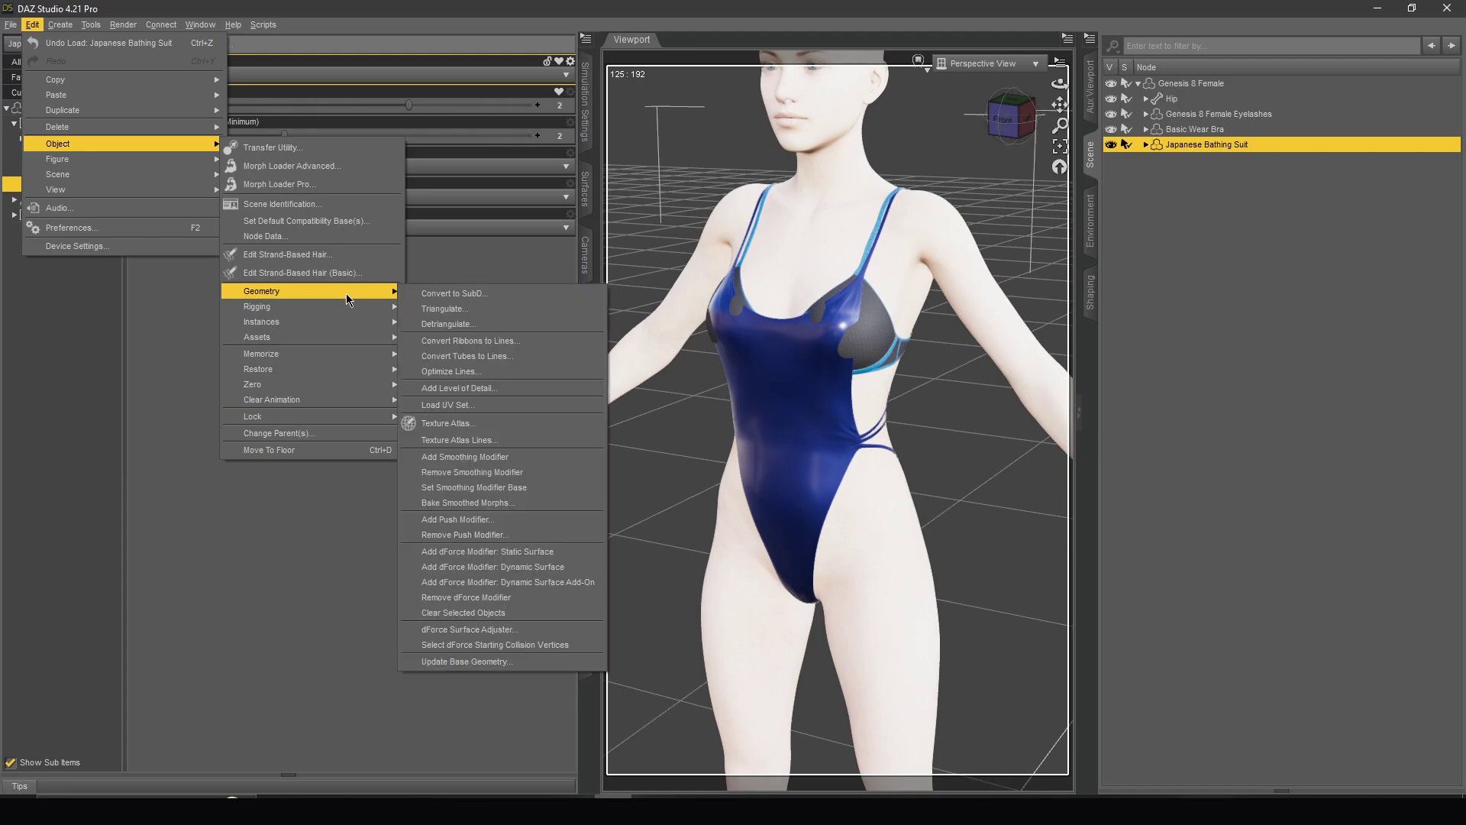
left_click(484, 472)
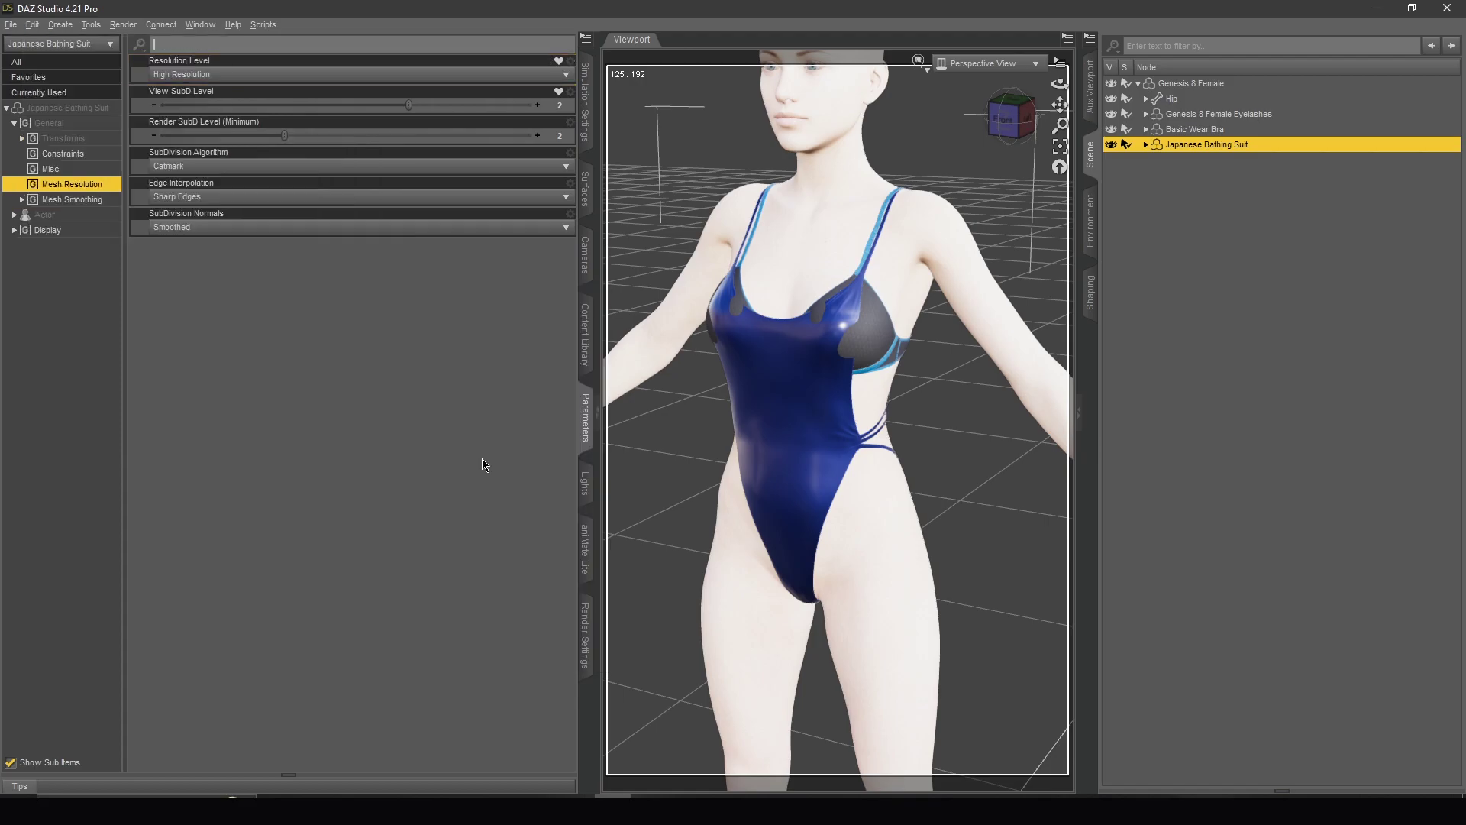
Turn on Interactive Update for the bathing suit's mesh smoothing and set its collision item to Basic Wear Bra
left_click(90, 201)
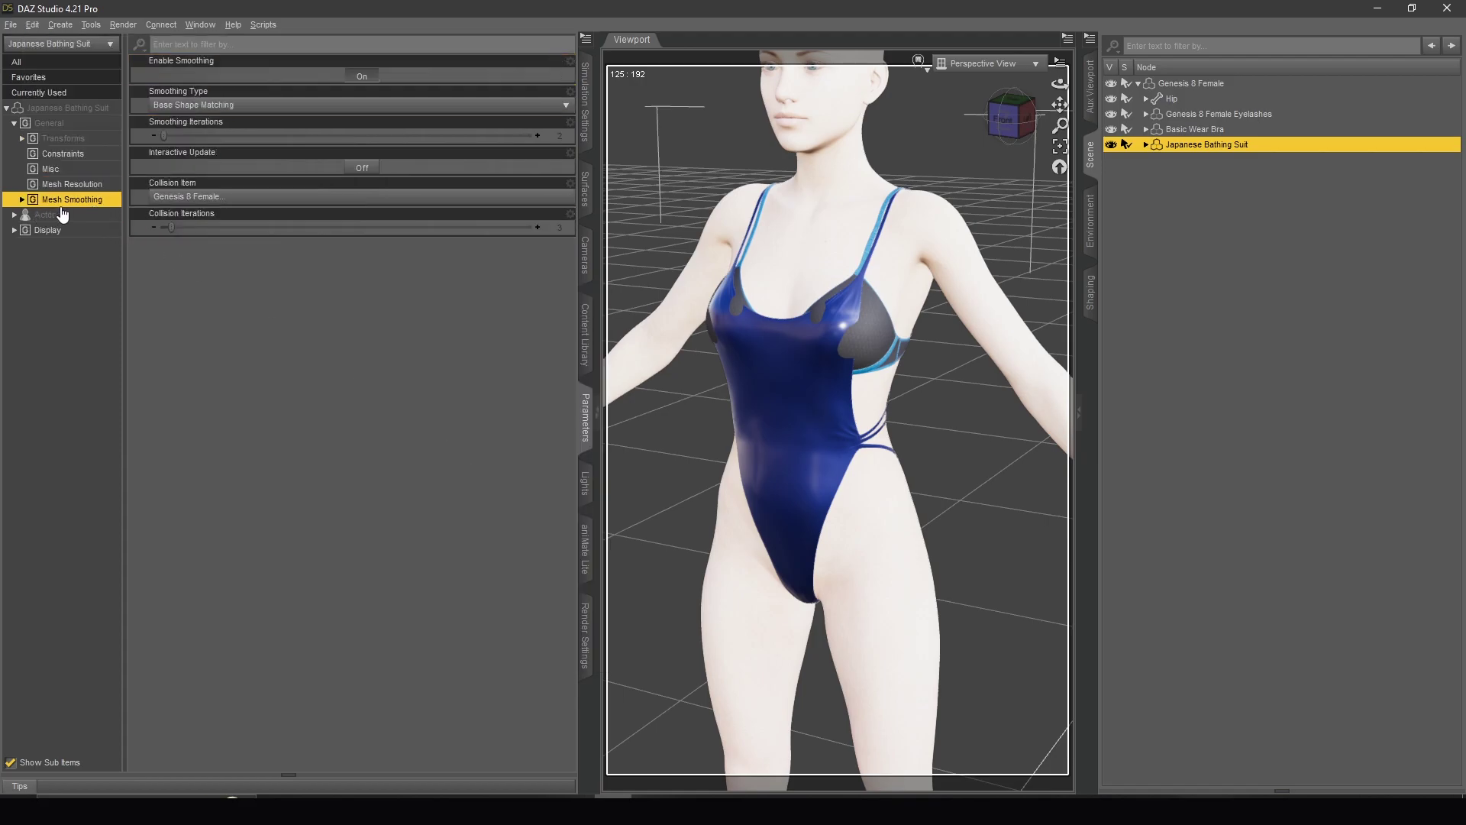
left_click(362, 168)
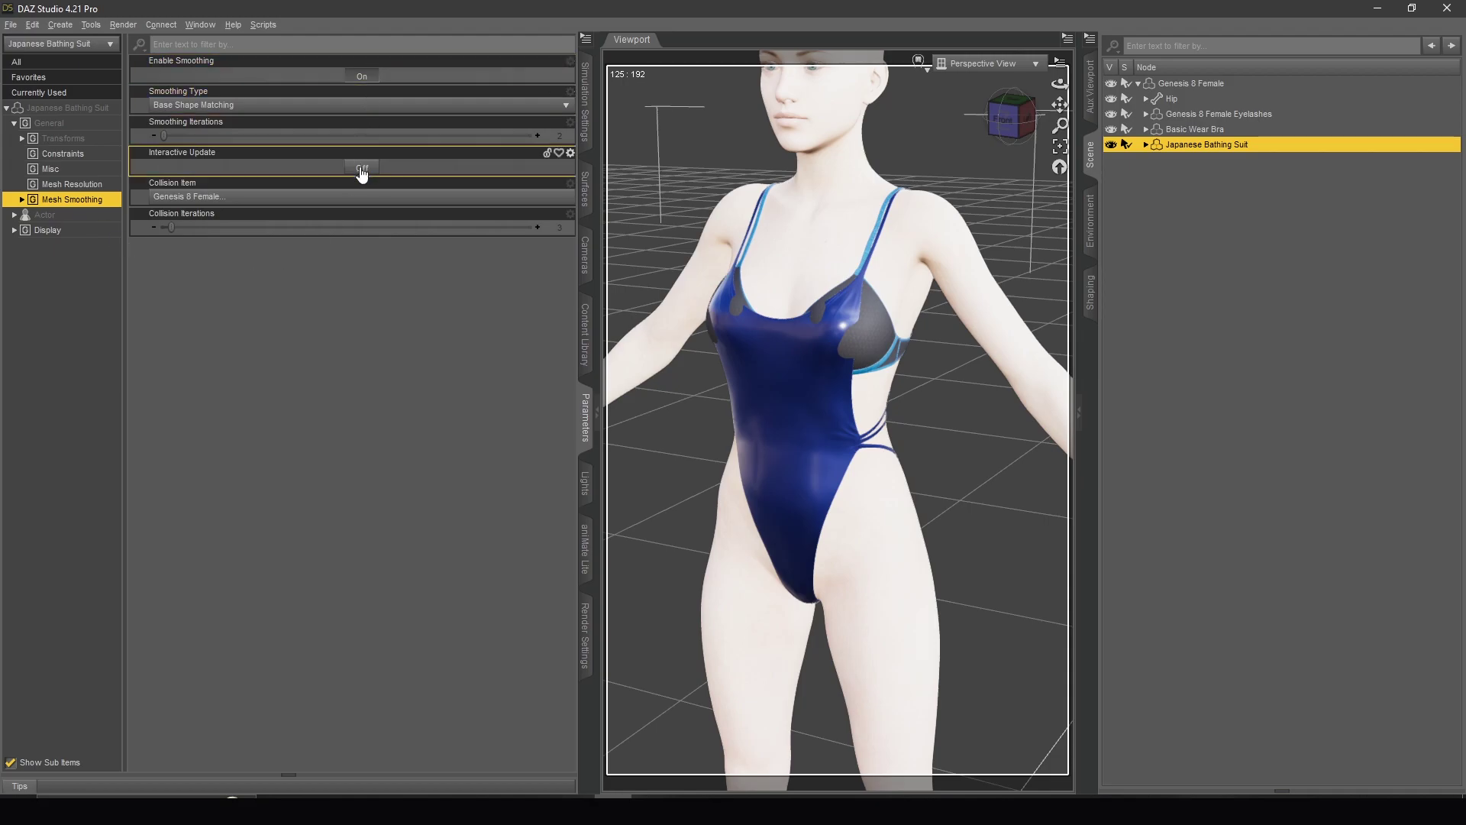
left_click(341, 197)
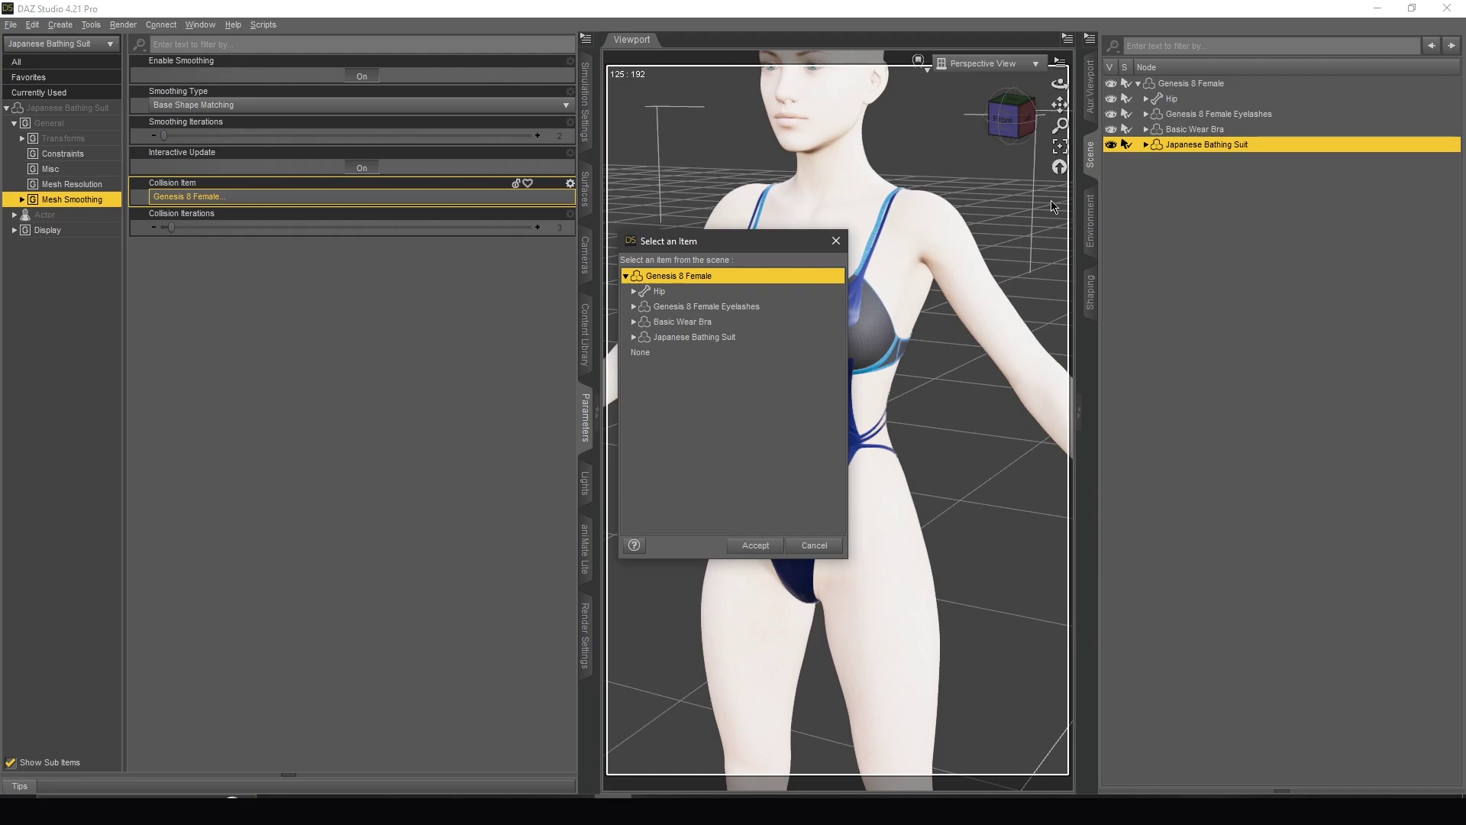
left_click(693, 324)
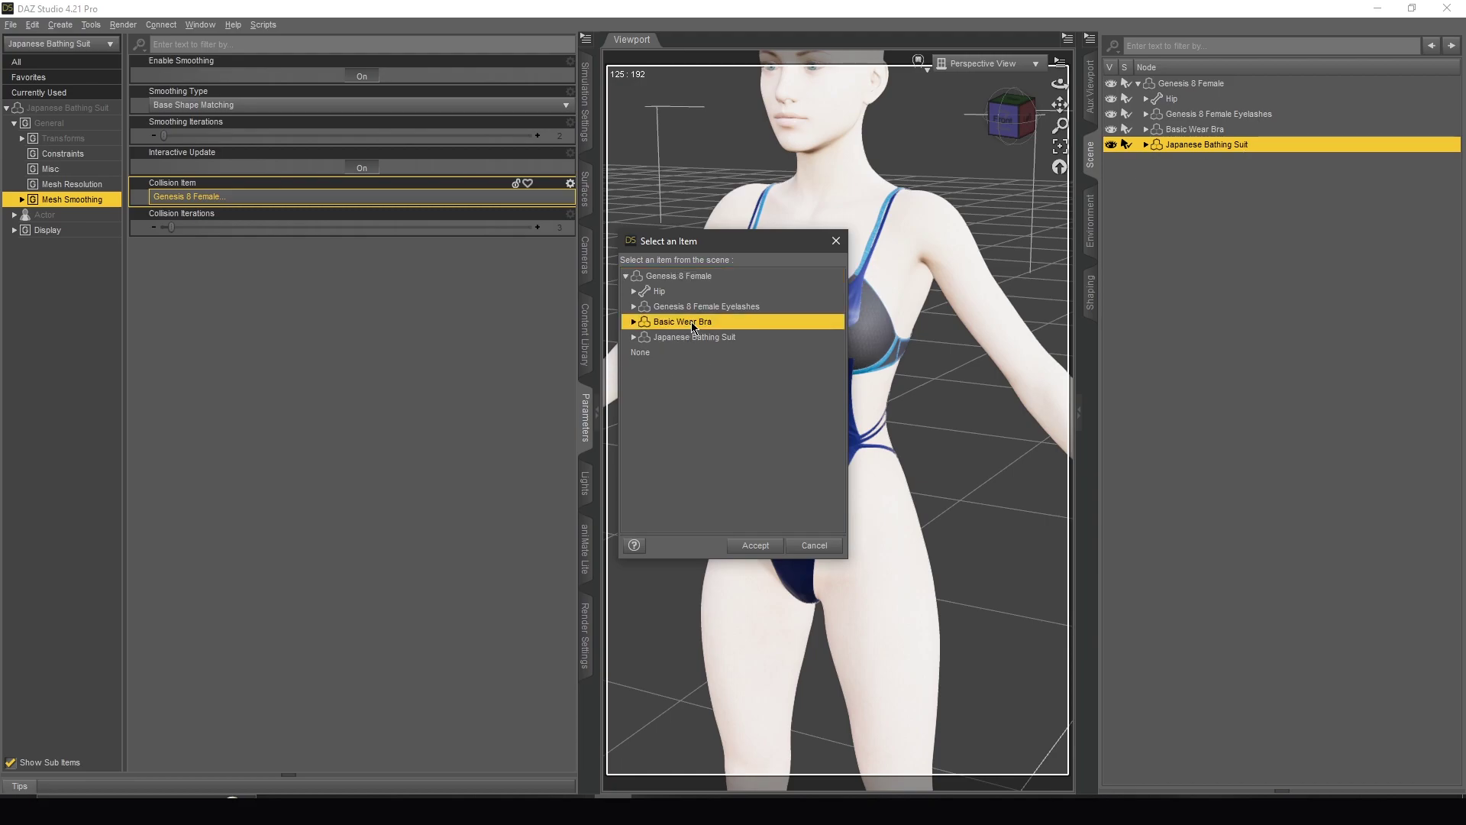
left_click(752, 547)
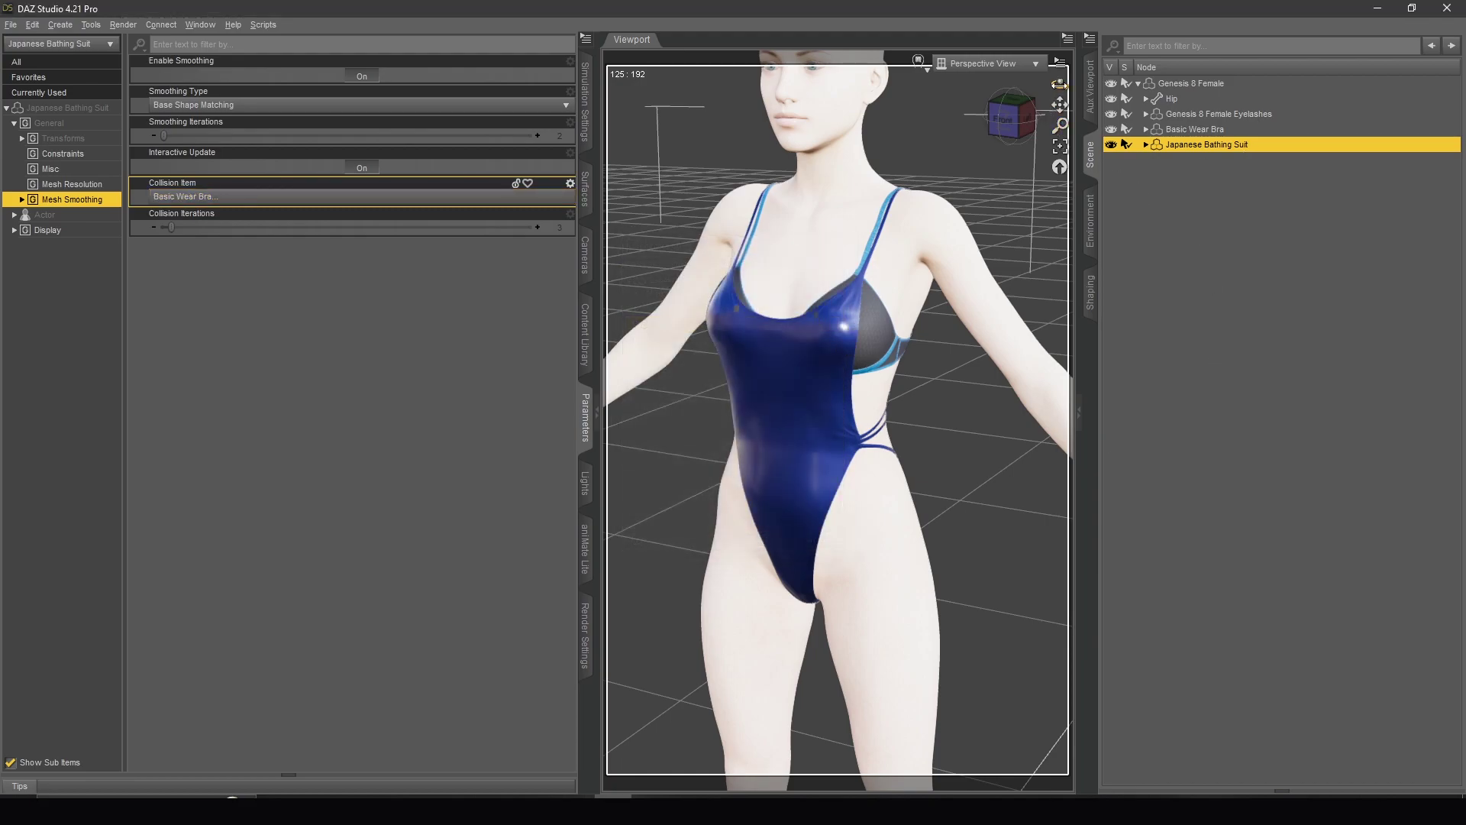
scroll(954, 237, "up", 6)
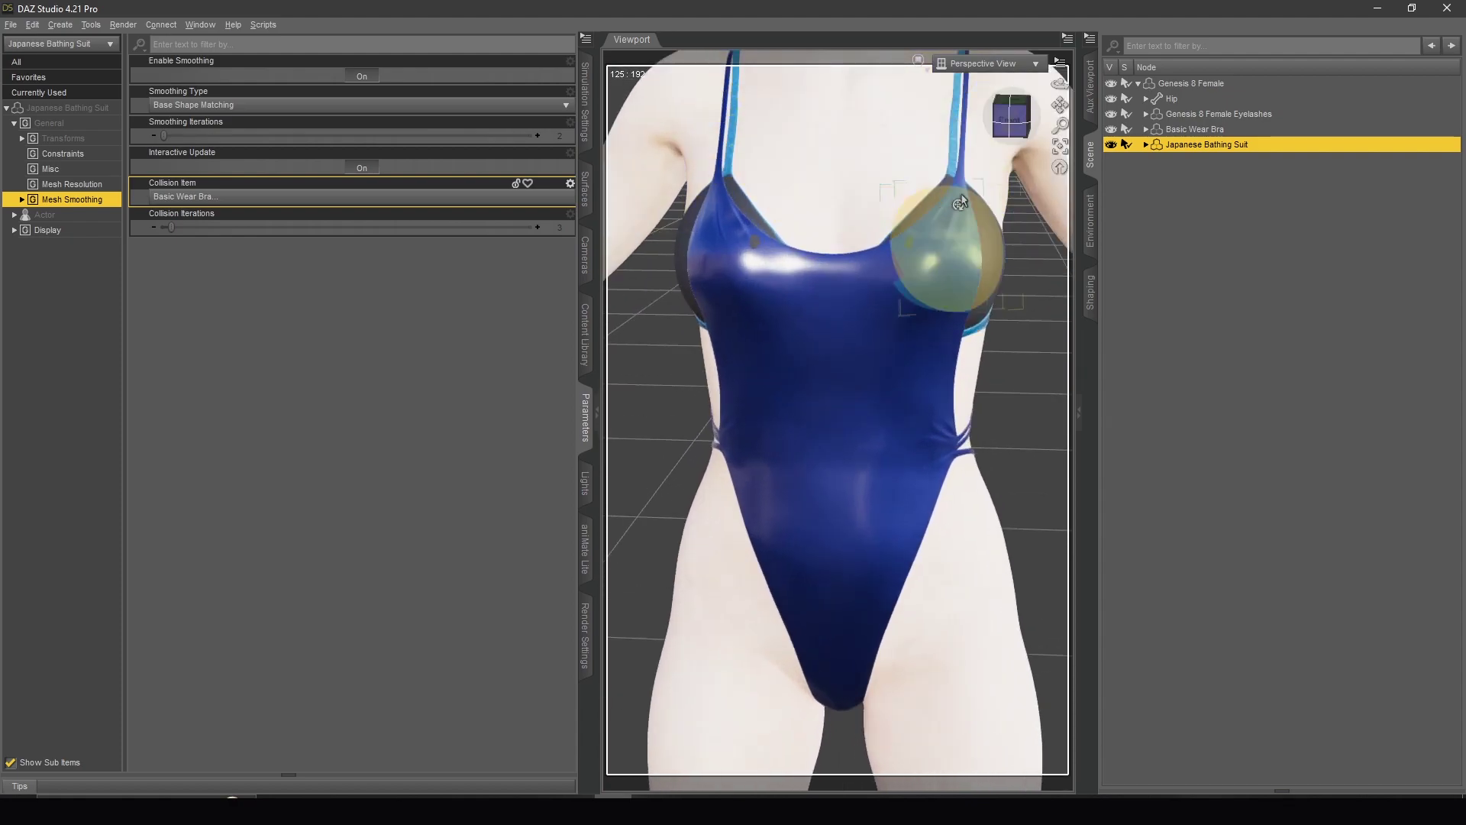
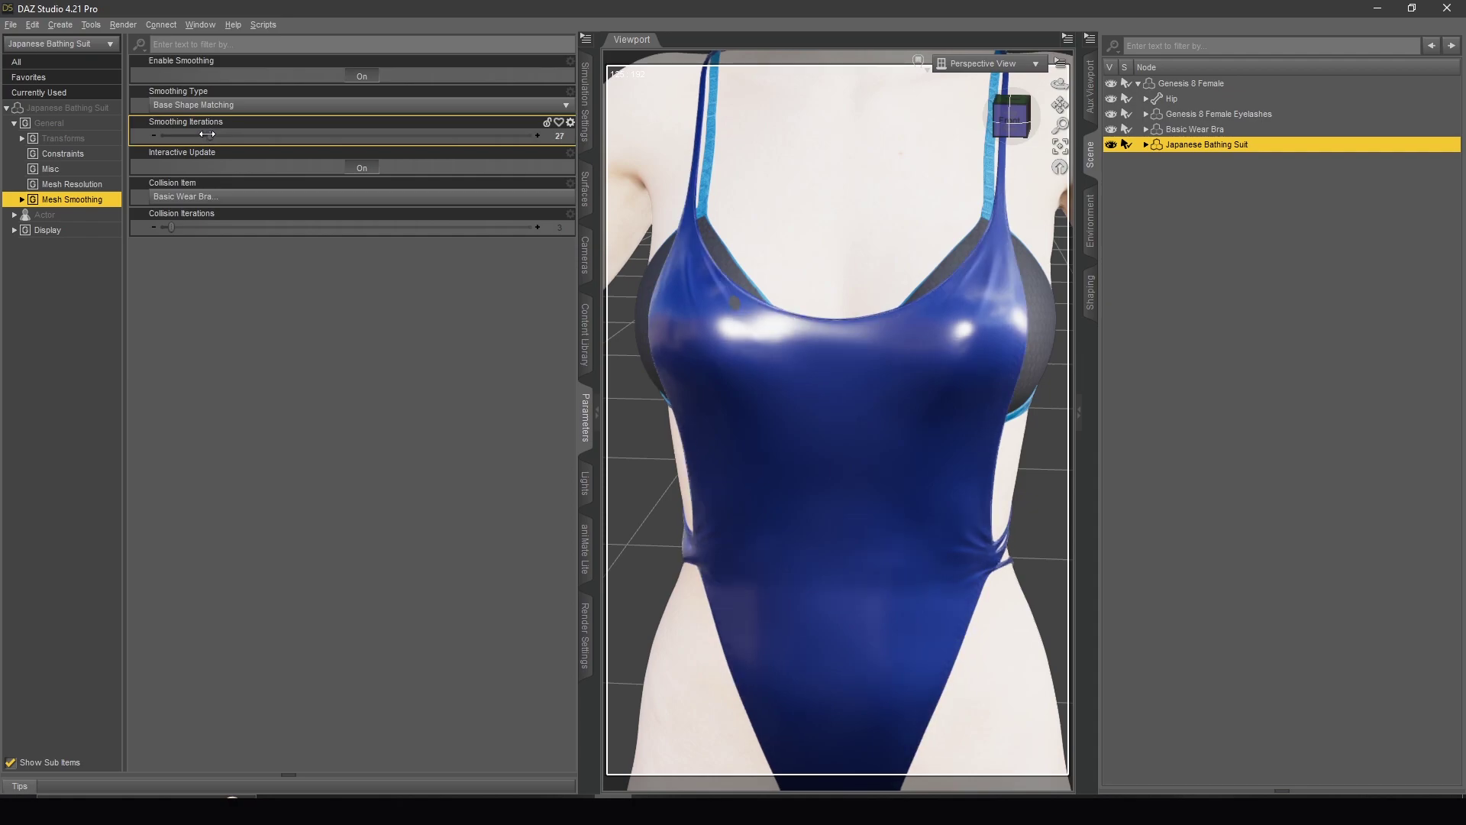
Set the Japanese Bathing Suit's smoothing iterations to 52 and its collision iterations to 1
left_click_drag(207, 134, 159, 134)
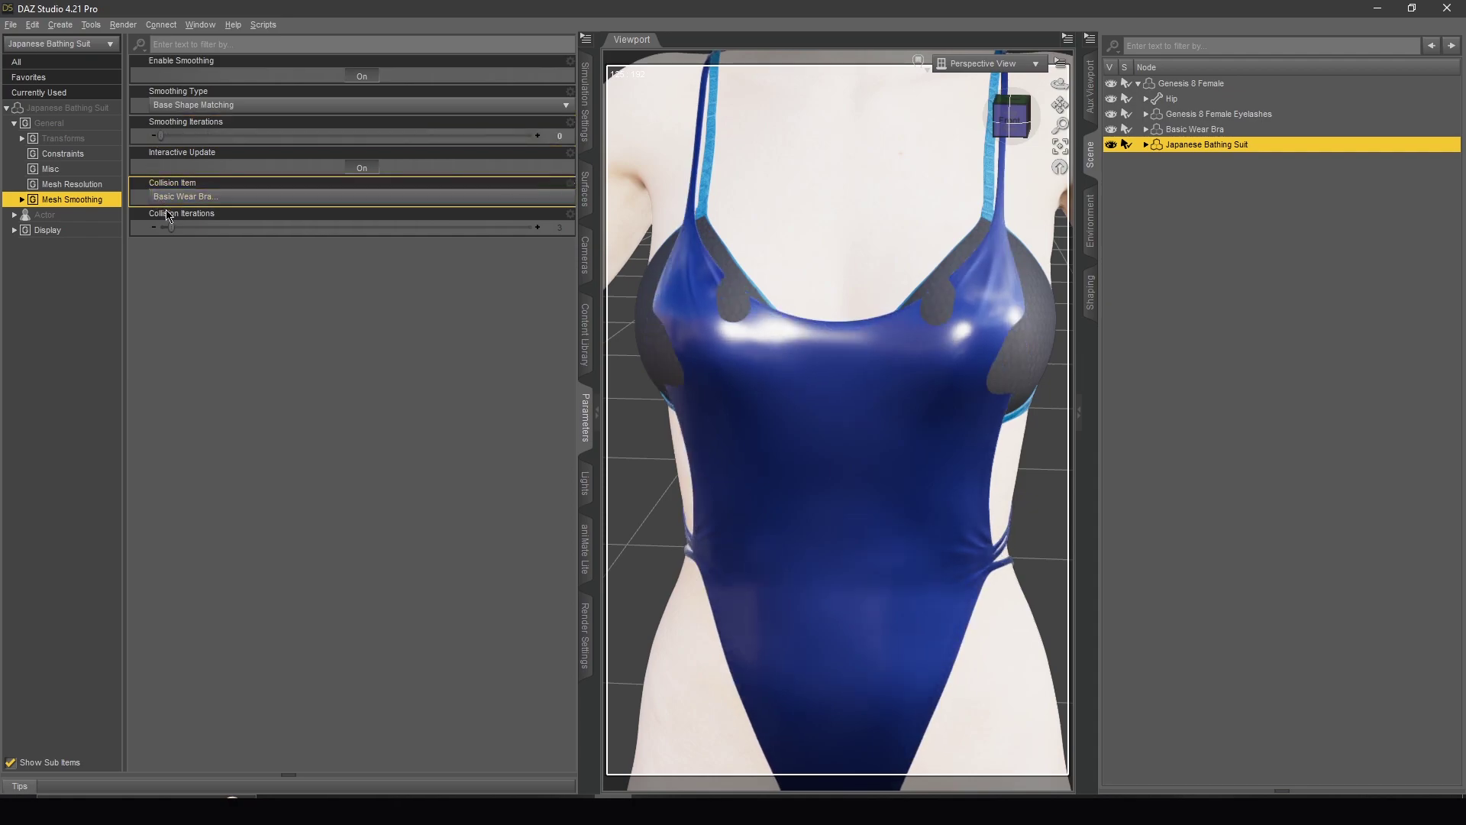
mouse_move(171, 227)
left_mouse_down()
mouse_move(185, 227)
mouse_move(164, 227)
left_mouse_up()
left_click_drag(160, 135, 232, 136)
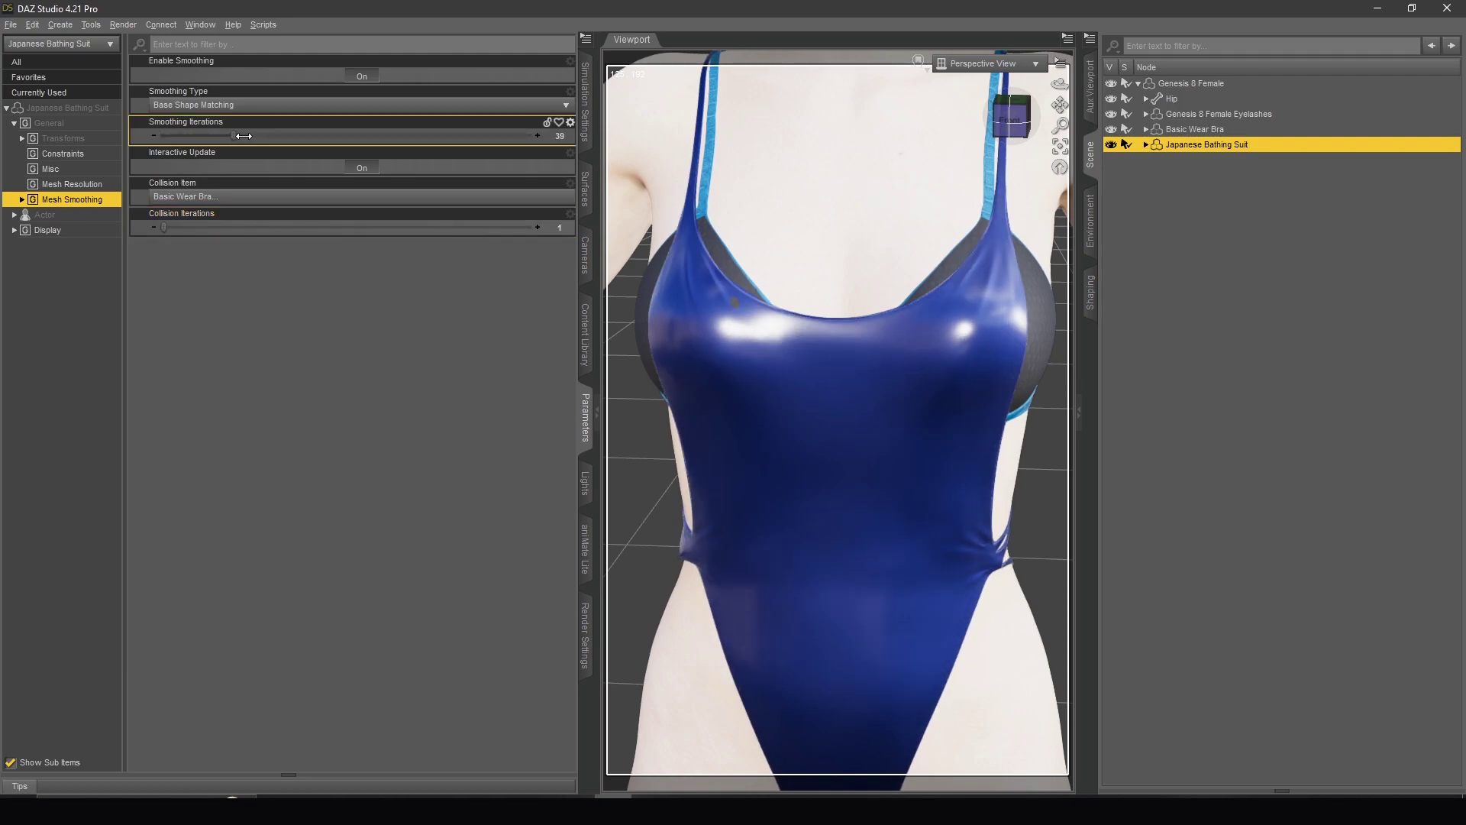
left_click_drag(248, 135, 259, 135)
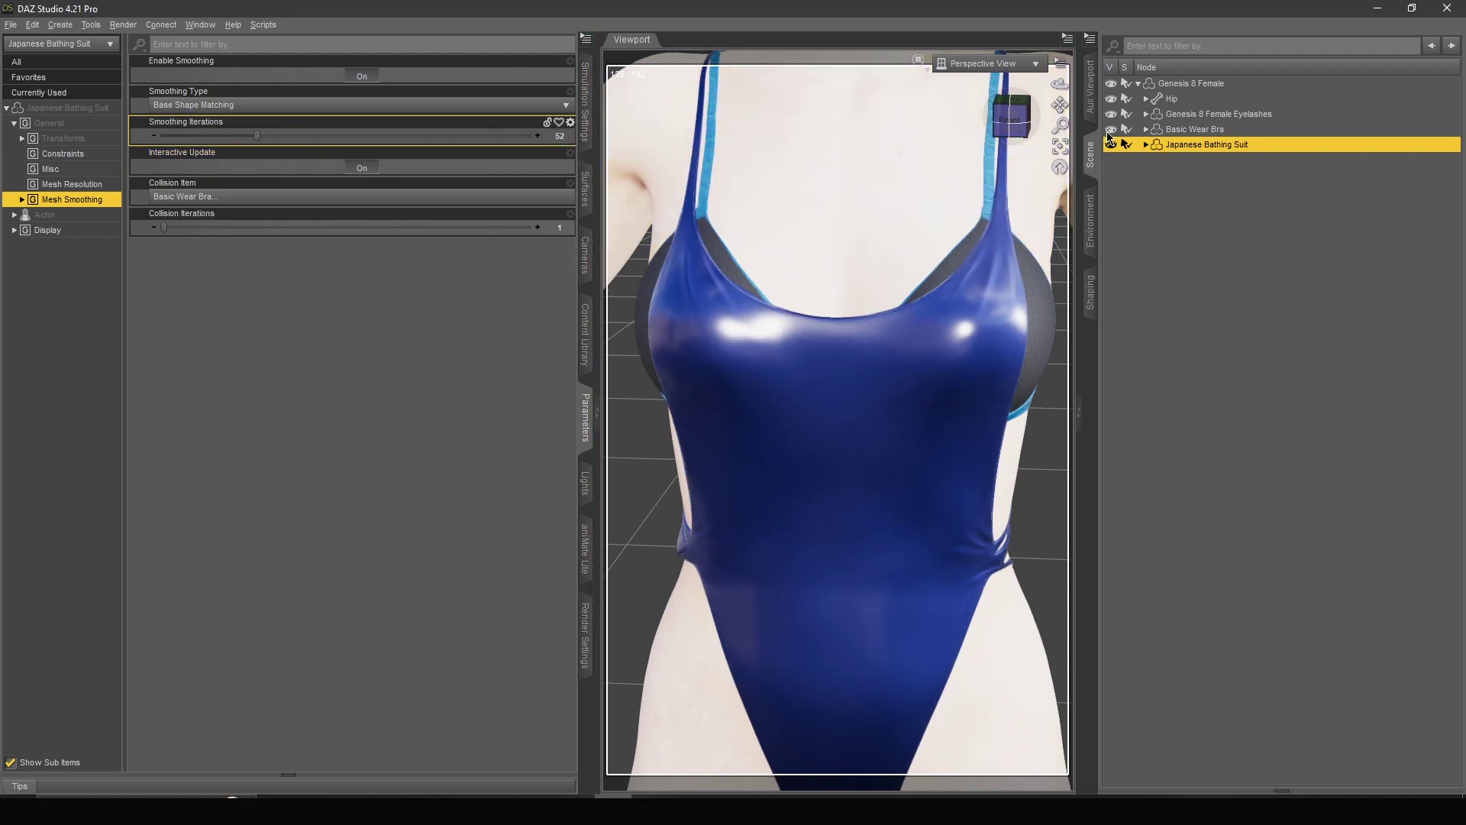
Try Genesis 8 Female as the bathing suit's mesh smoothing collision item in place of the bra
mouse_move(1064, 89)
left_mouse_down()
mouse_move(920, 94)
mouse_move(1058, 93)
left_mouse_up()
scroll(938, 312, "down", 5)
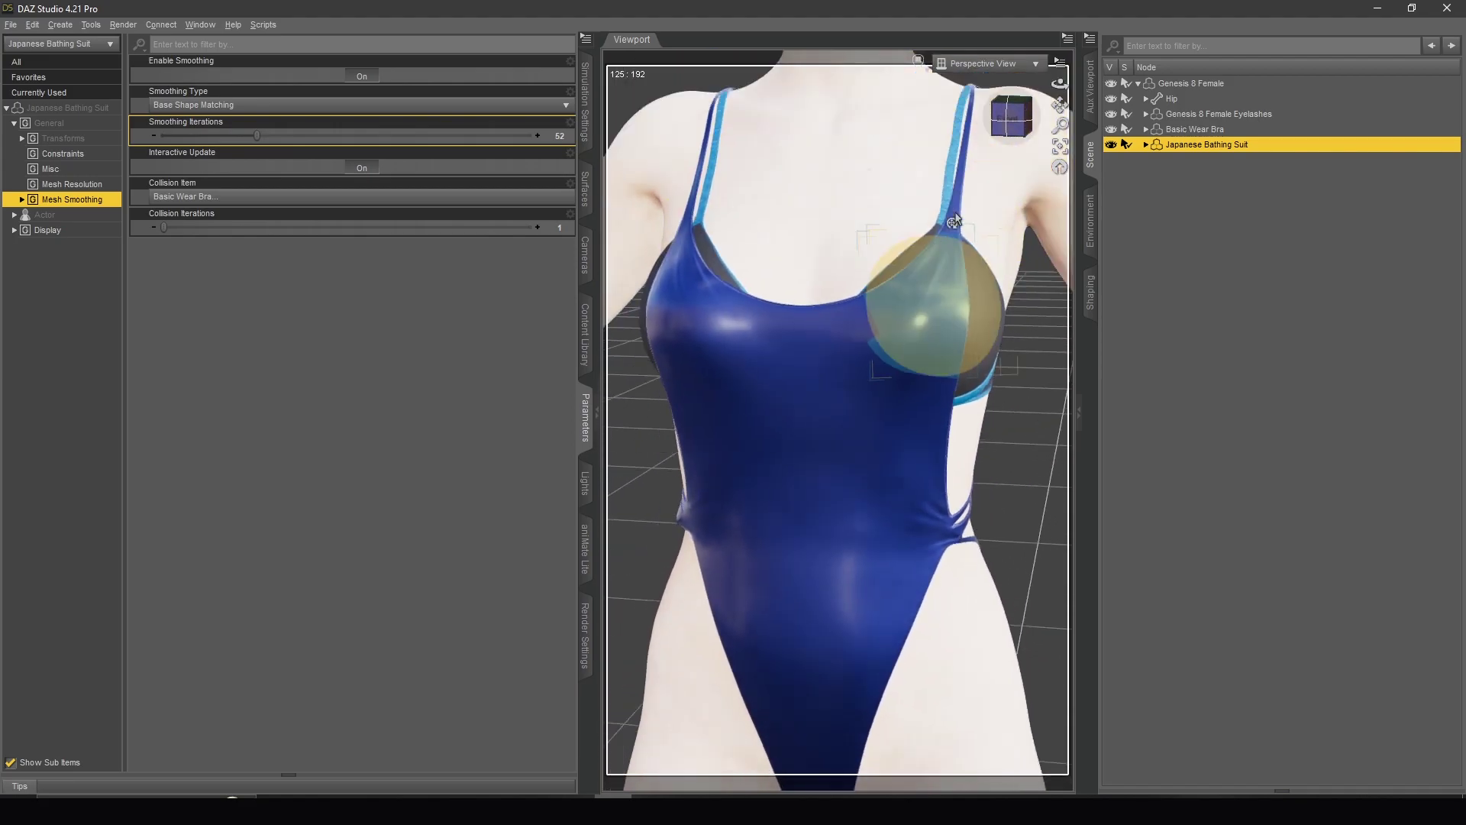
left_click(475, 200)
left_click(836, 241)
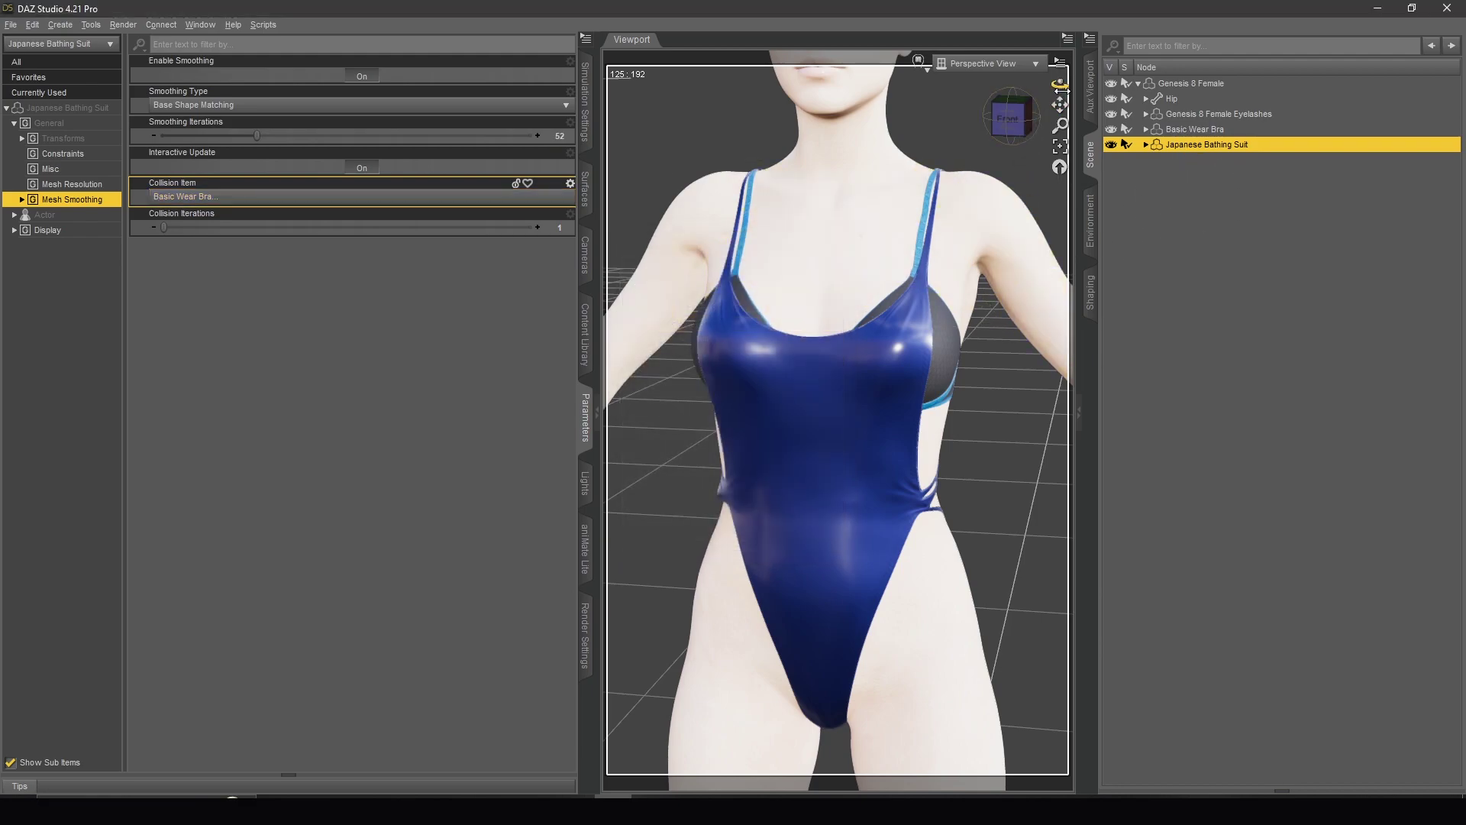
left_click_drag(1060, 85, 999, 221)
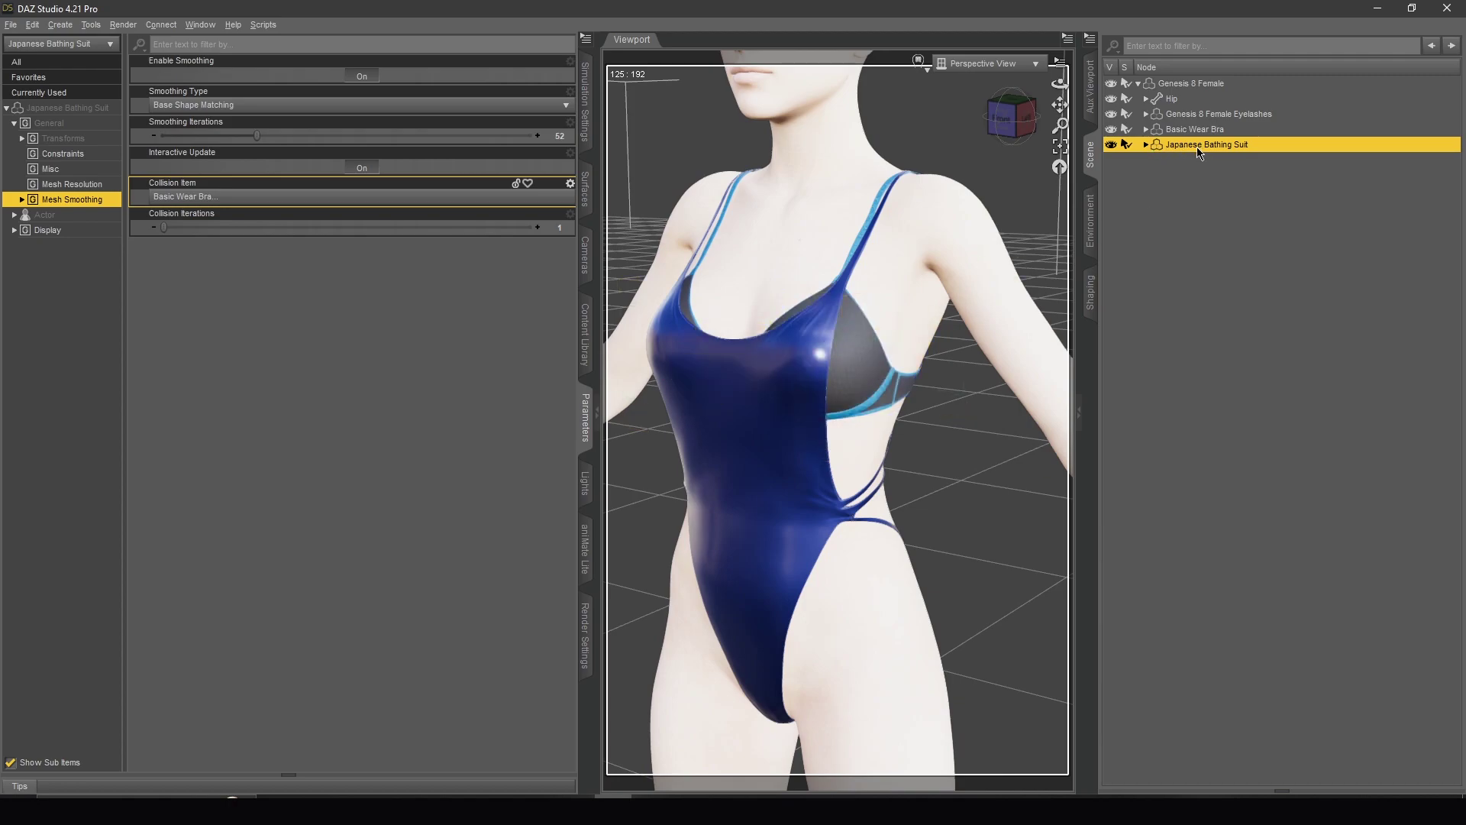
left_click(458, 197)
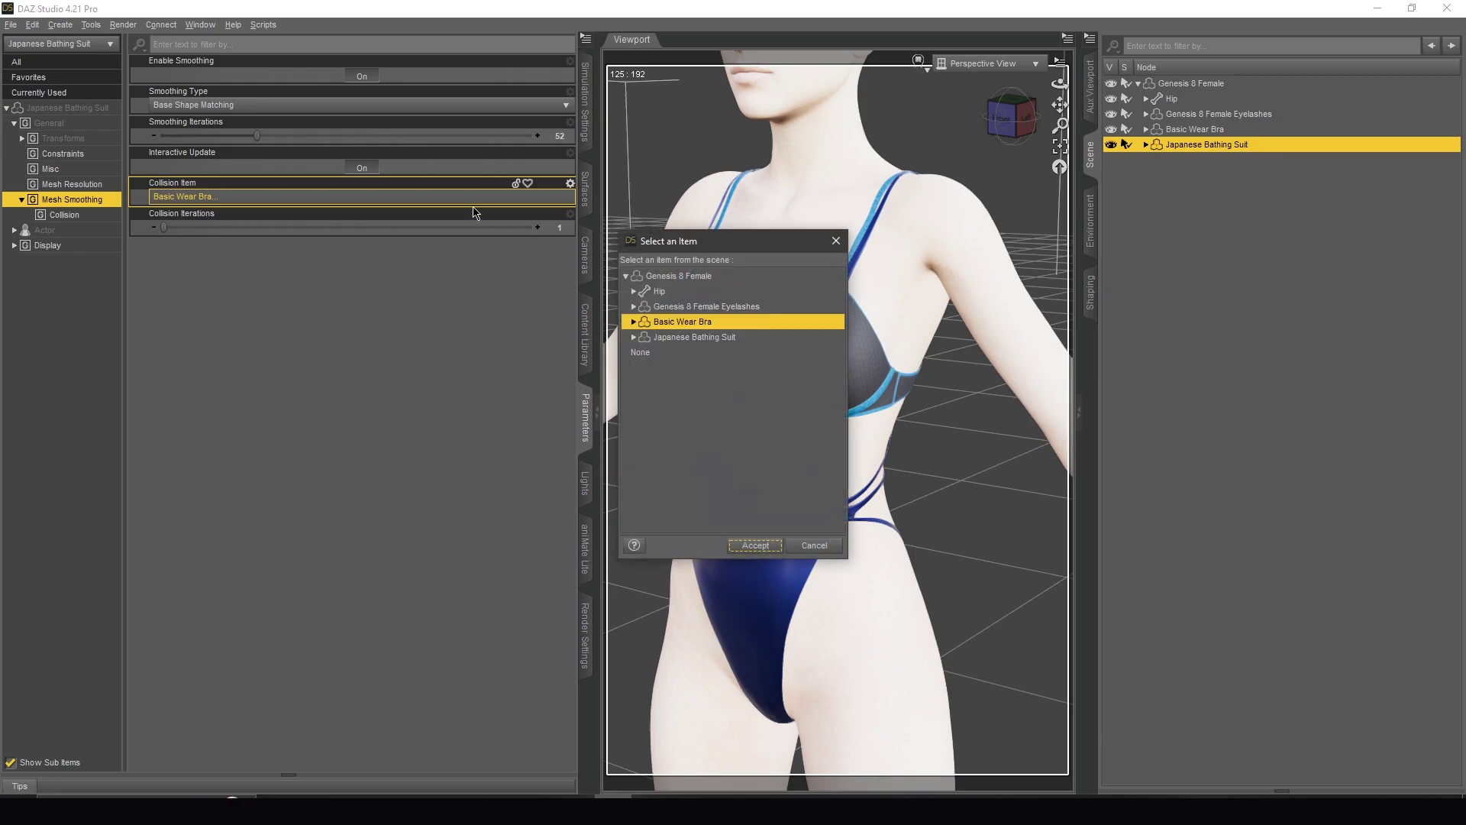
left_click(695, 278)
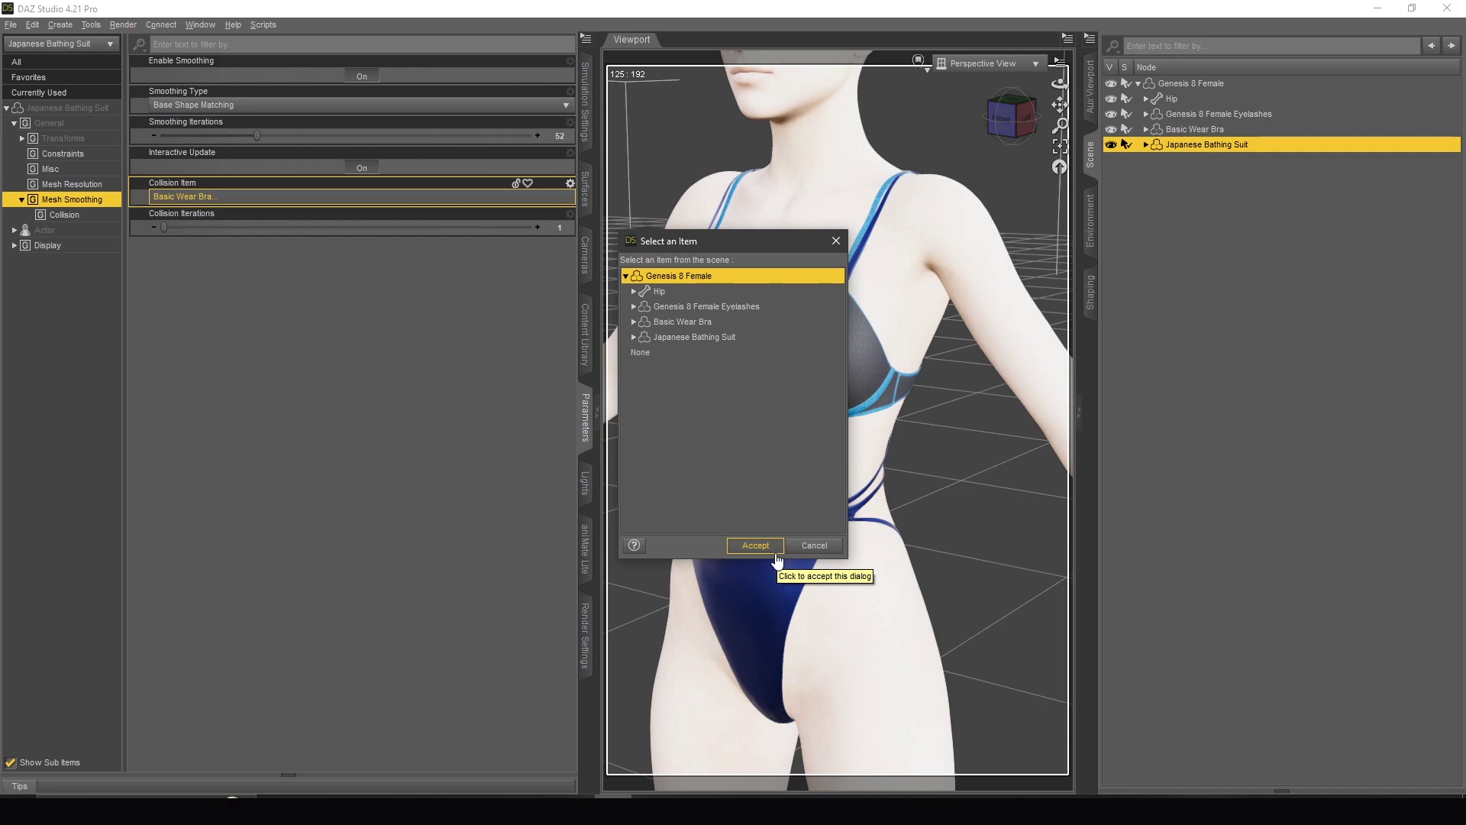
left_click_drag(776, 244, 470, 240)
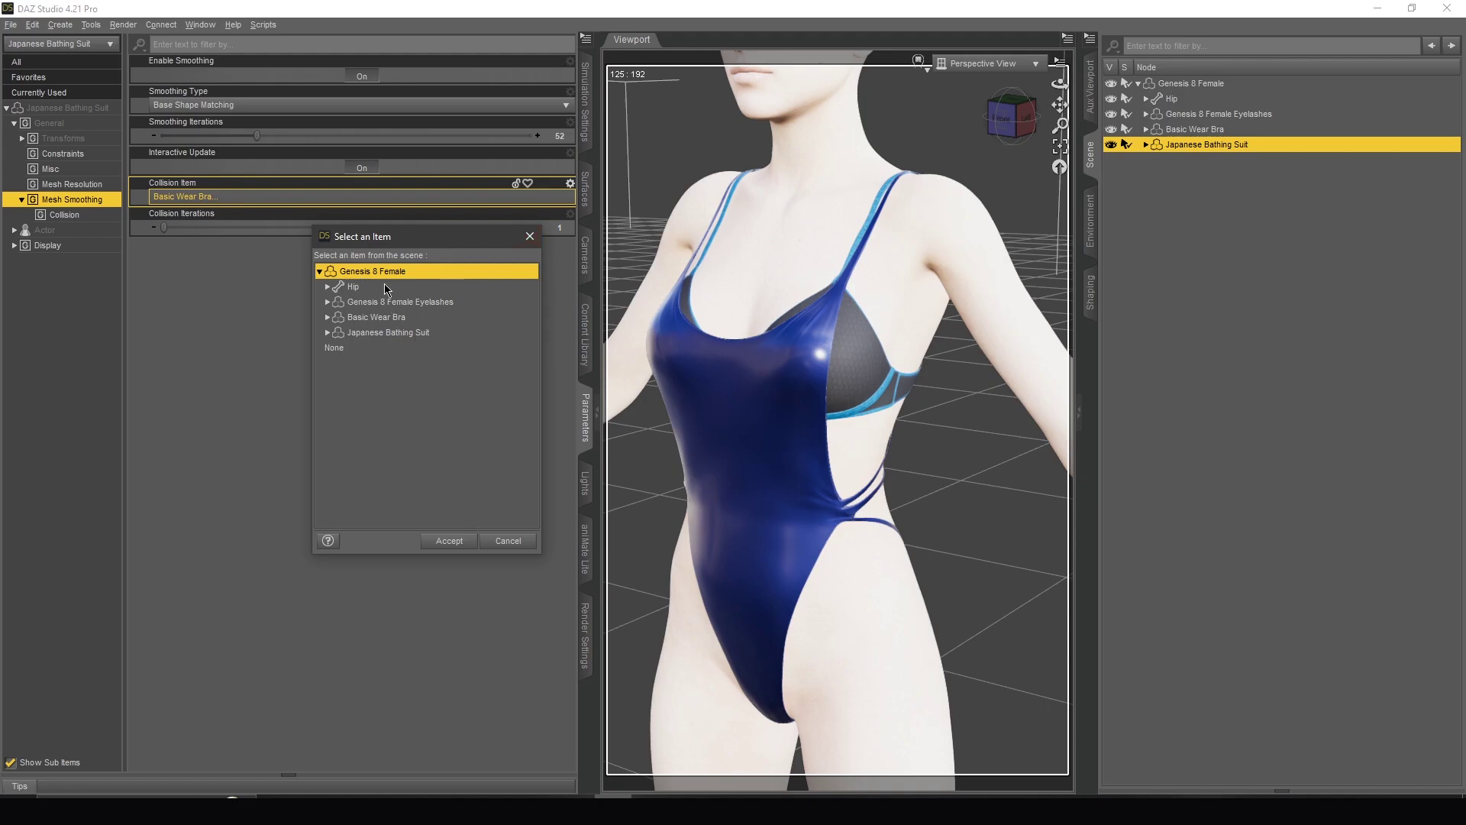
left_click(458, 544)
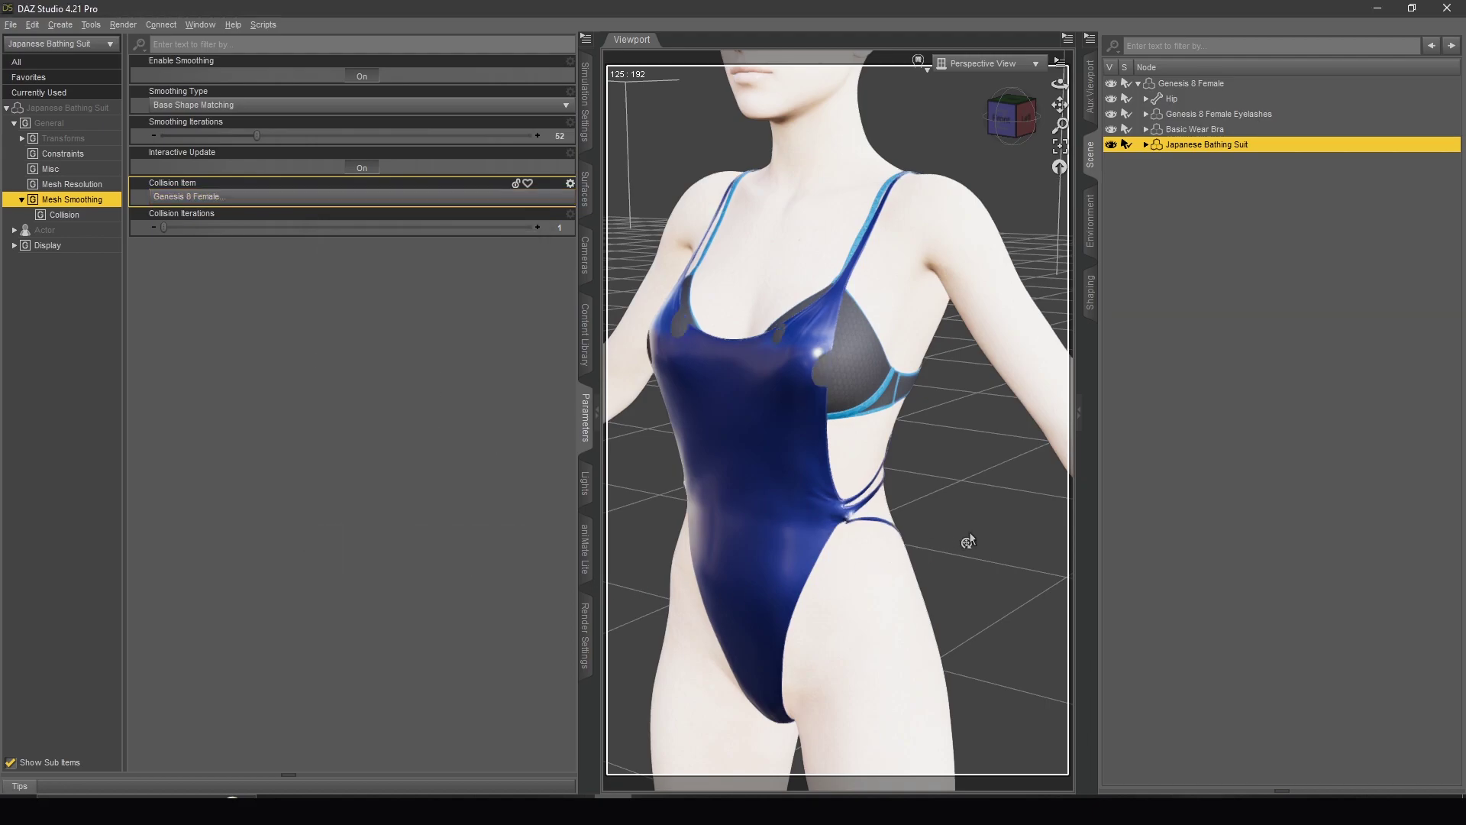
Set the bathing suit's collision item back to Basic Wear Bra and view the figure from the front
left_click(298, 196)
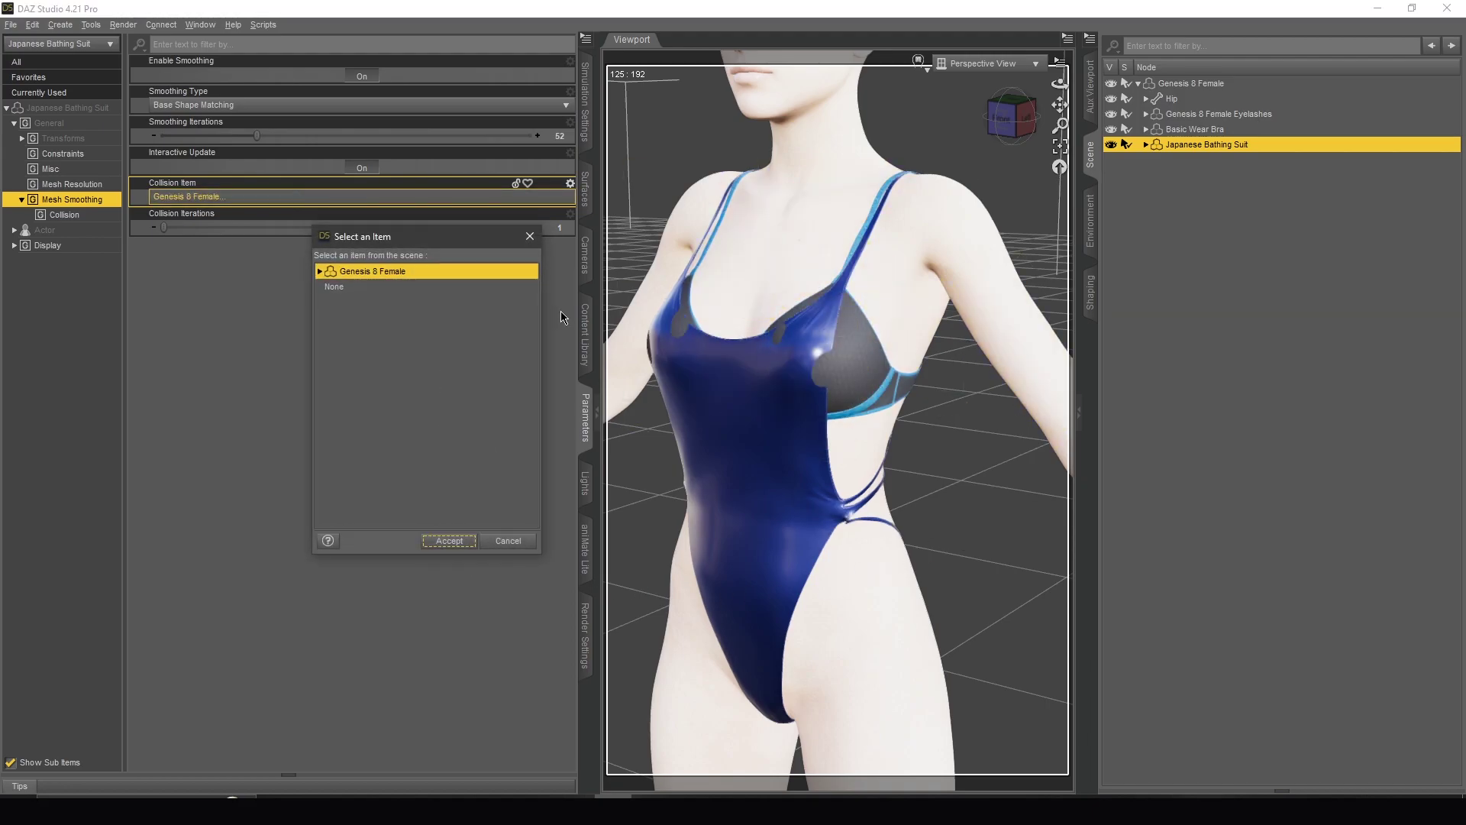
left_click(397, 317)
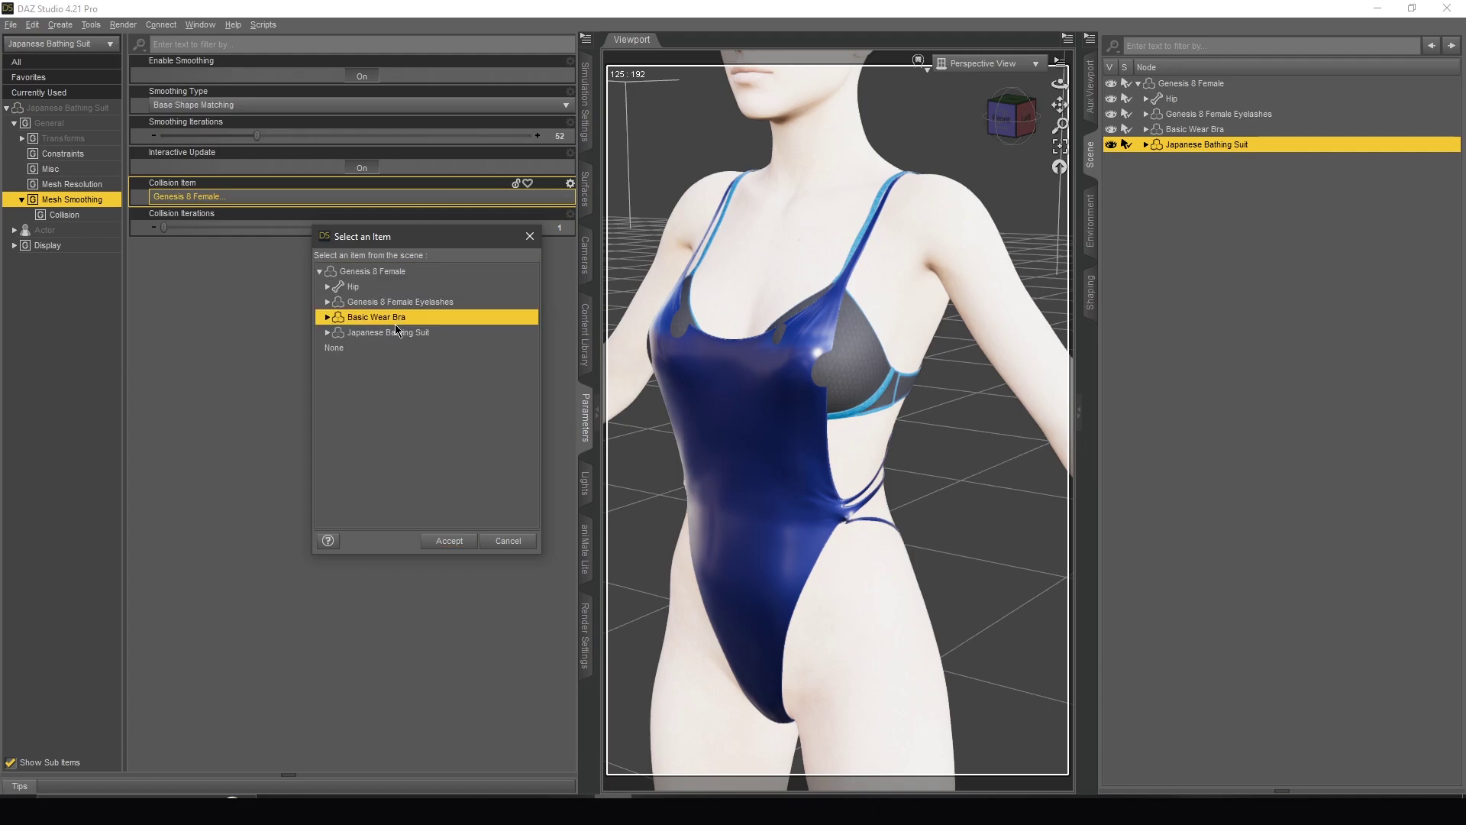
left_click(449, 542)
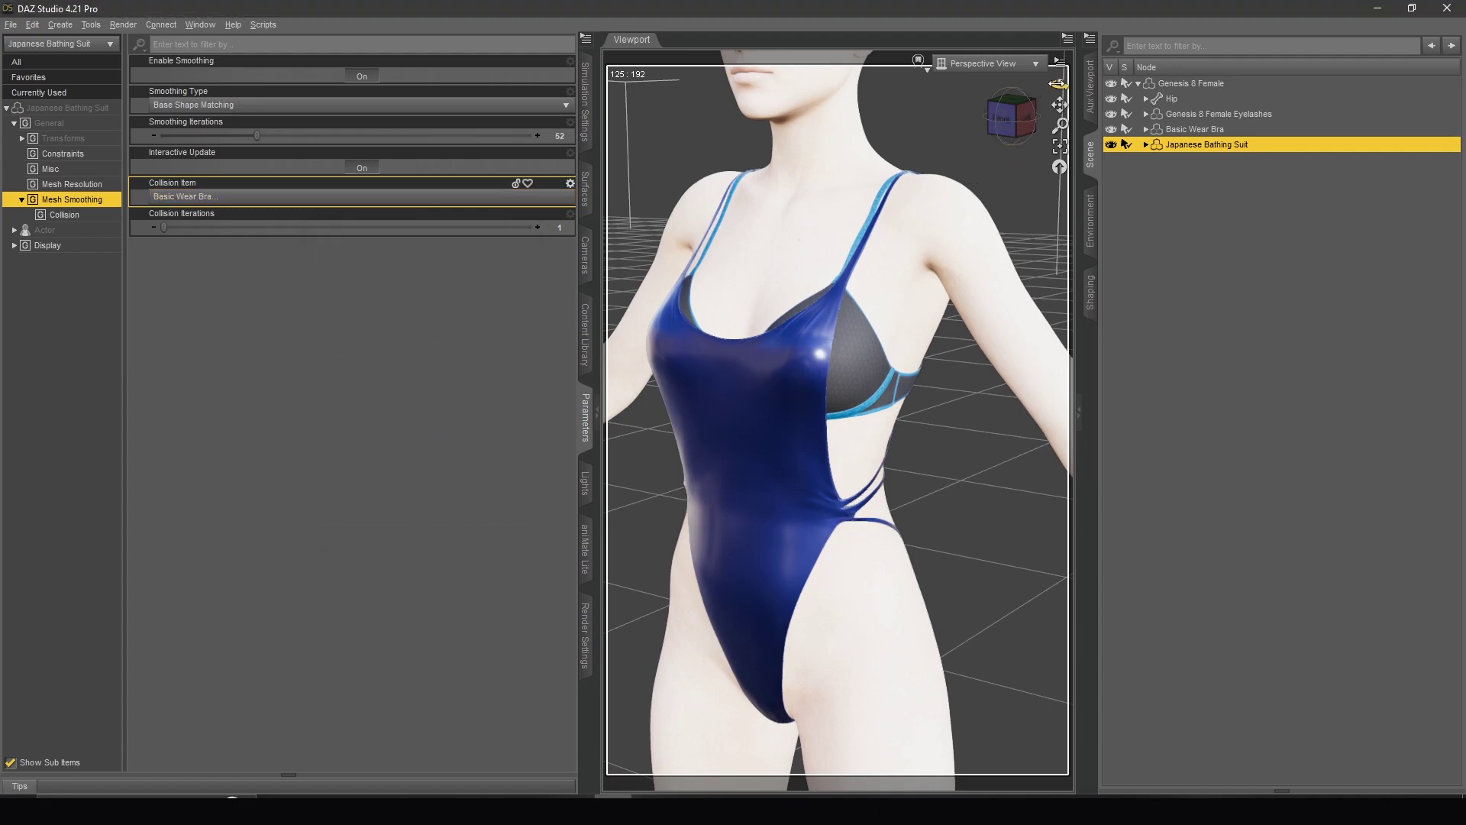
left_click(1021, 123)
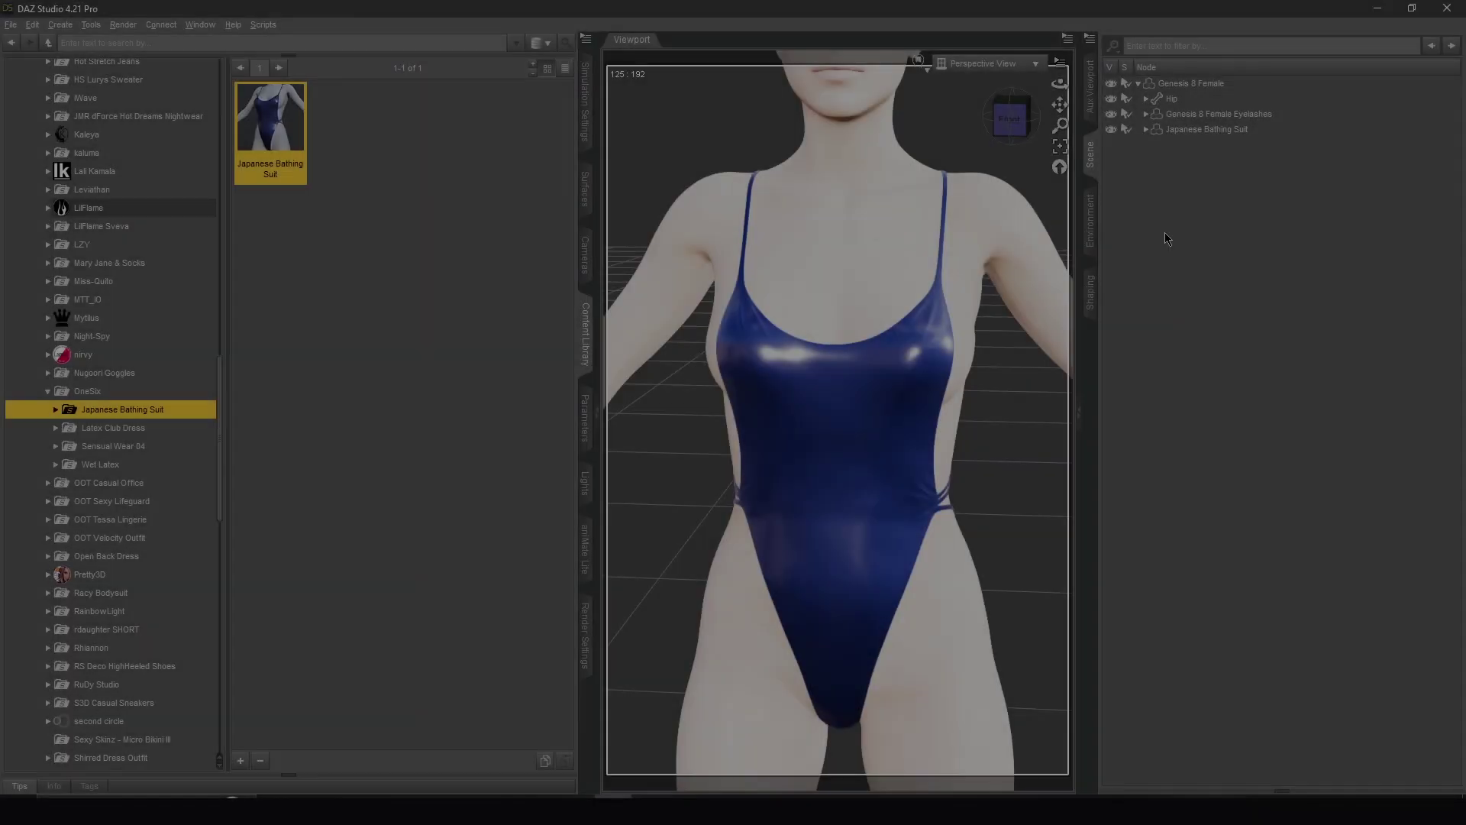
Select Genesis 8 Female and set the Nipples morph in its Chest shaping group to 100%
left_click_drag(1059, 82, 1004, 86)
left_click(1177, 85)
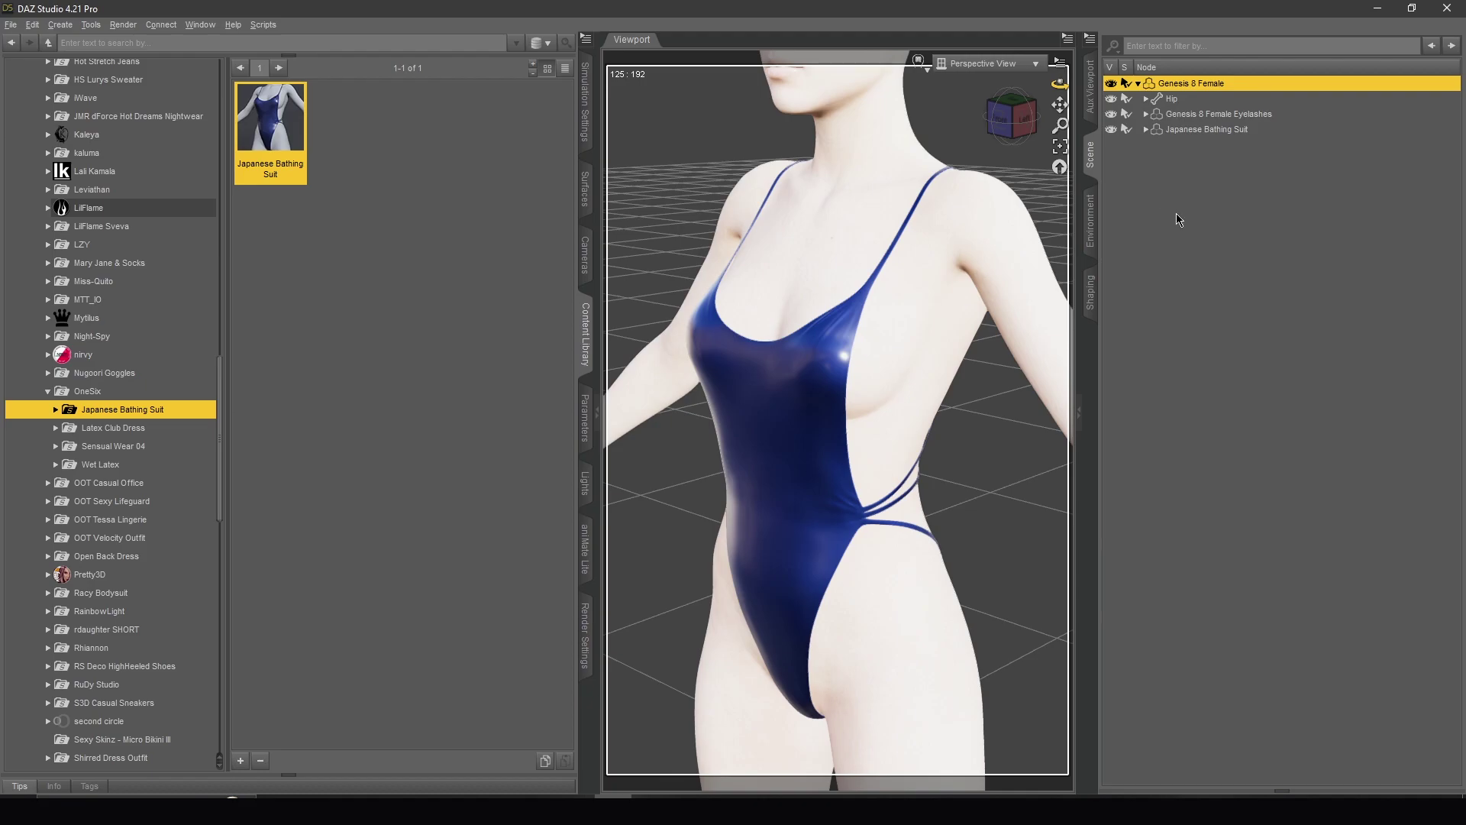
left_click(1090, 293)
left_click(1153, 323)
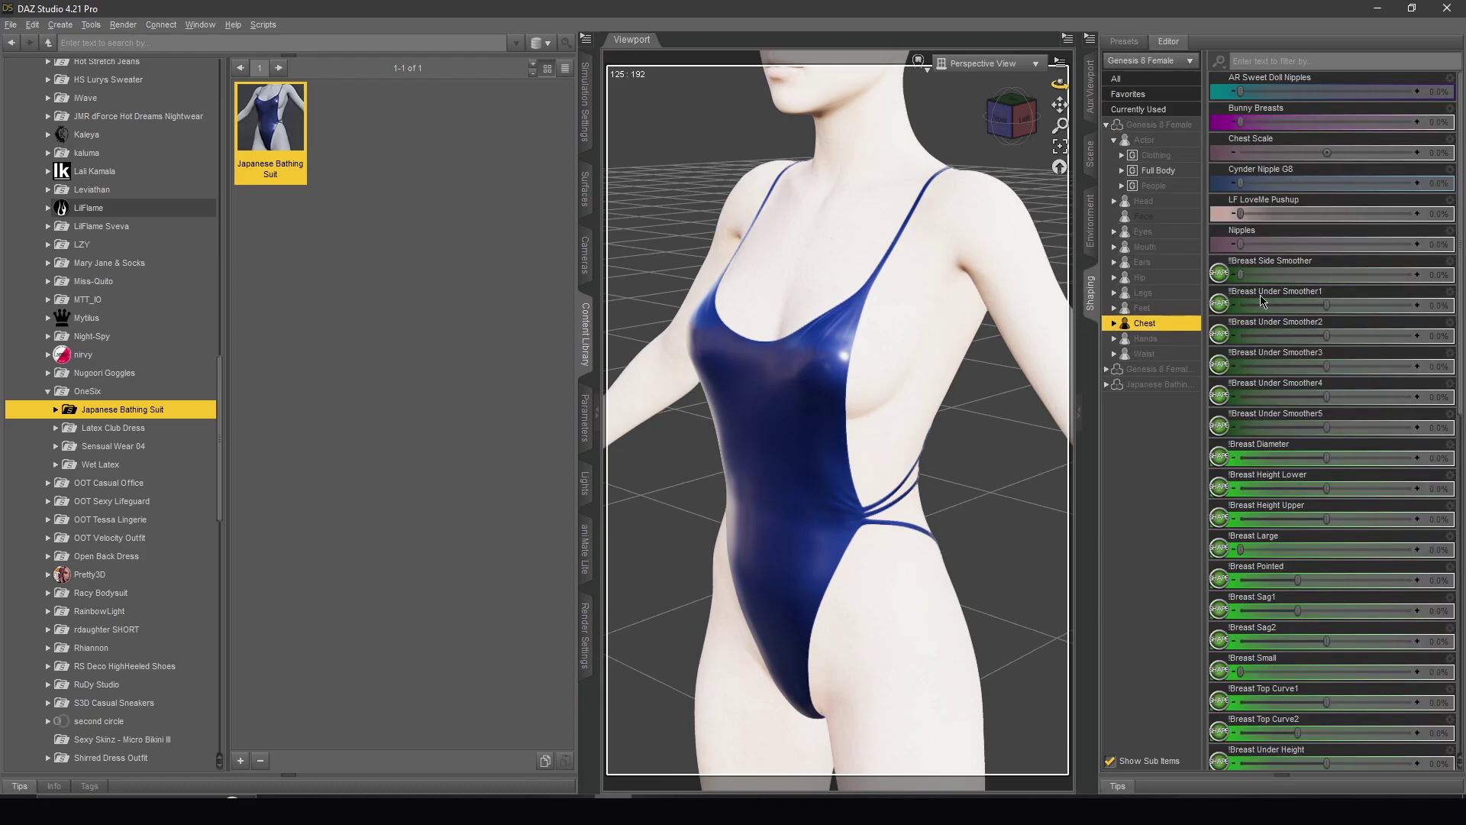
left_click_drag(1243, 241, 1414, 243)
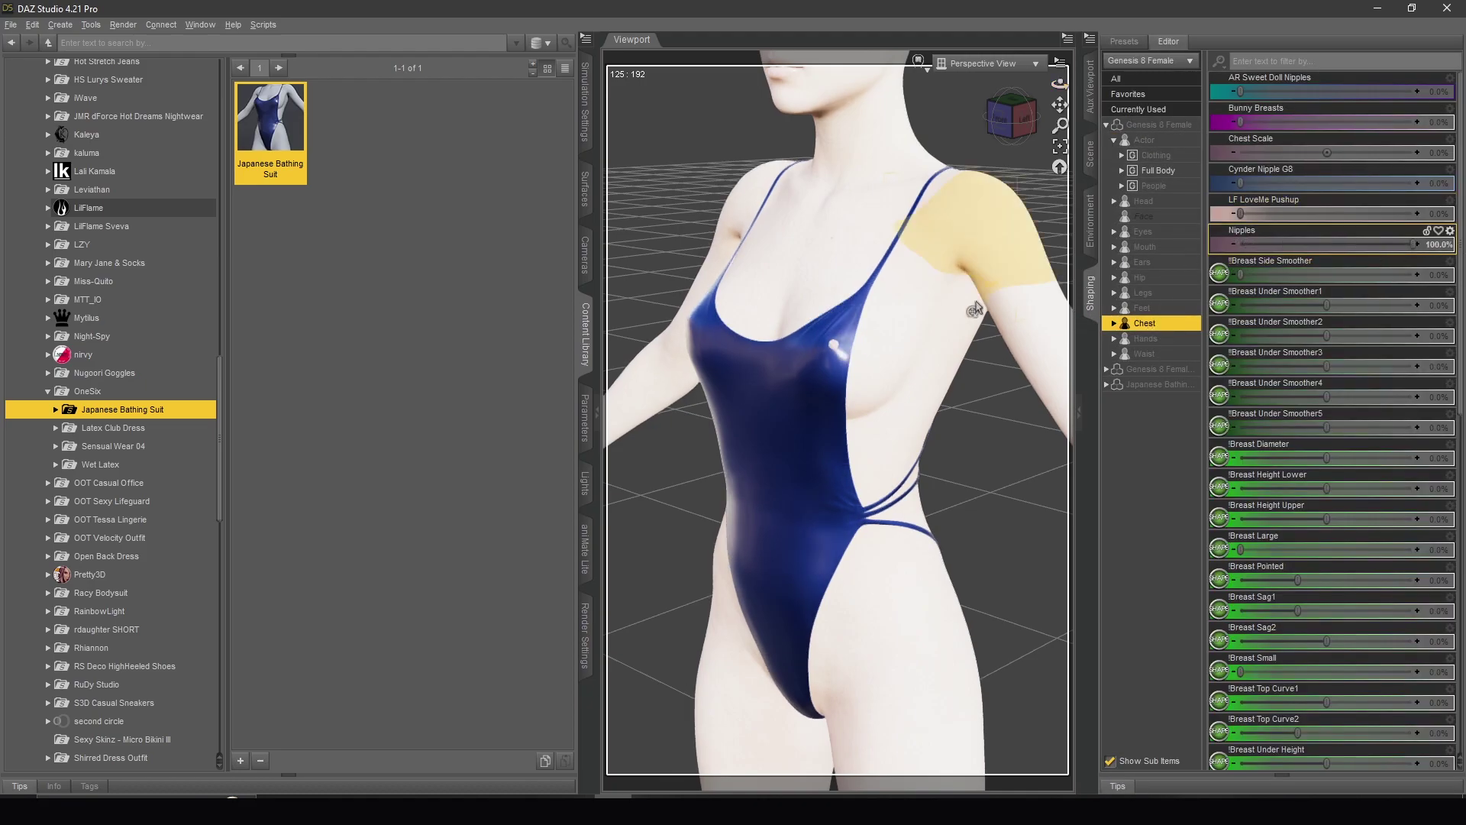
Examine the bathing suit's chest for poke-through and check Genesis 8 Female's General parameters for a mesh smoothing group
left_click_drag(1060, 85, 993, 88)
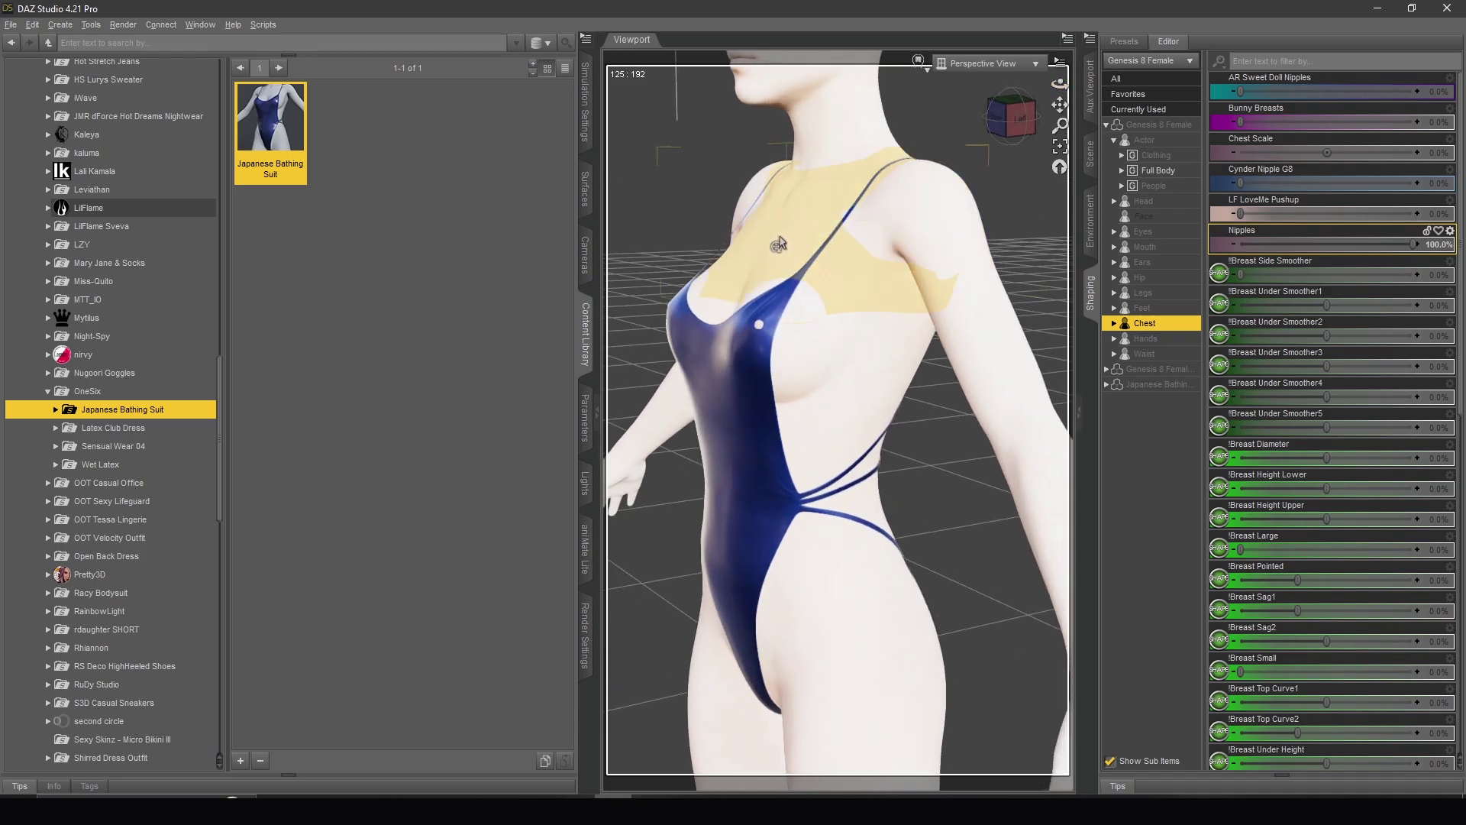
left_click(1091, 157)
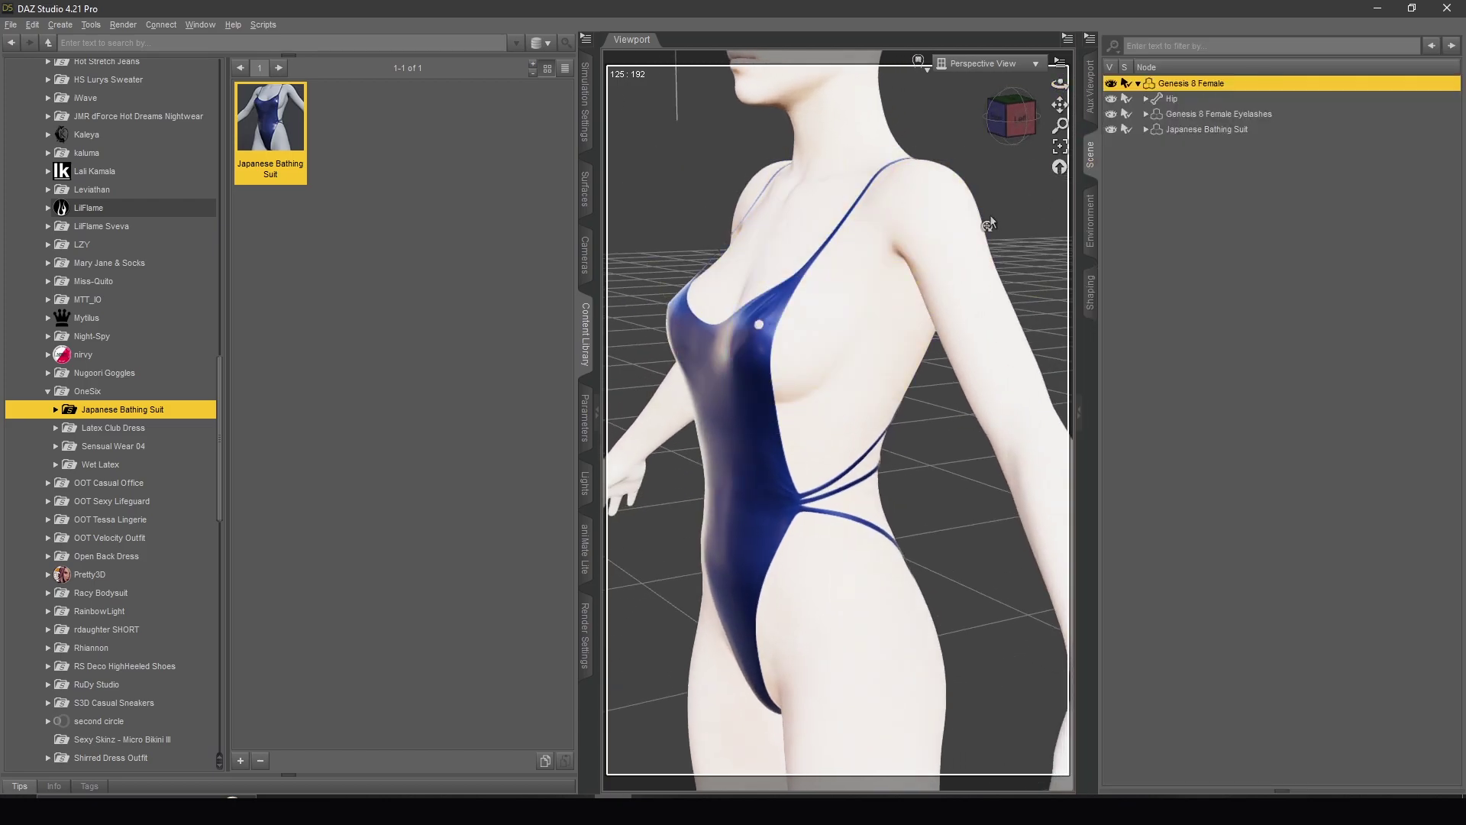
scroll(983, 208, "up", 3)
scroll(983, 208, "down", 2)
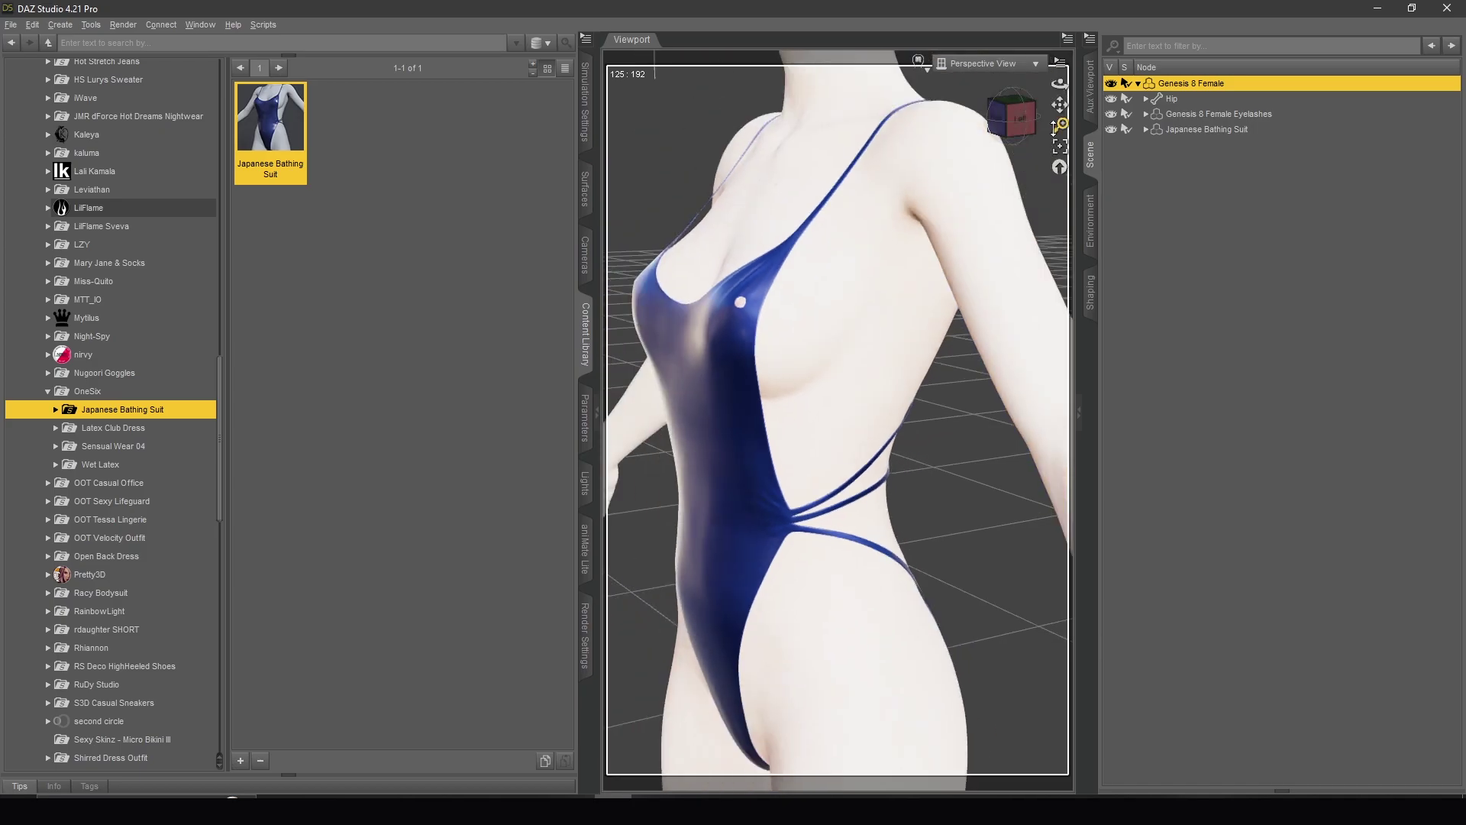
mouse_move(1061, 105)
left_mouse_down()
mouse_move(1071, 125)
mouse_move(1060, 83)
left_mouse_up()
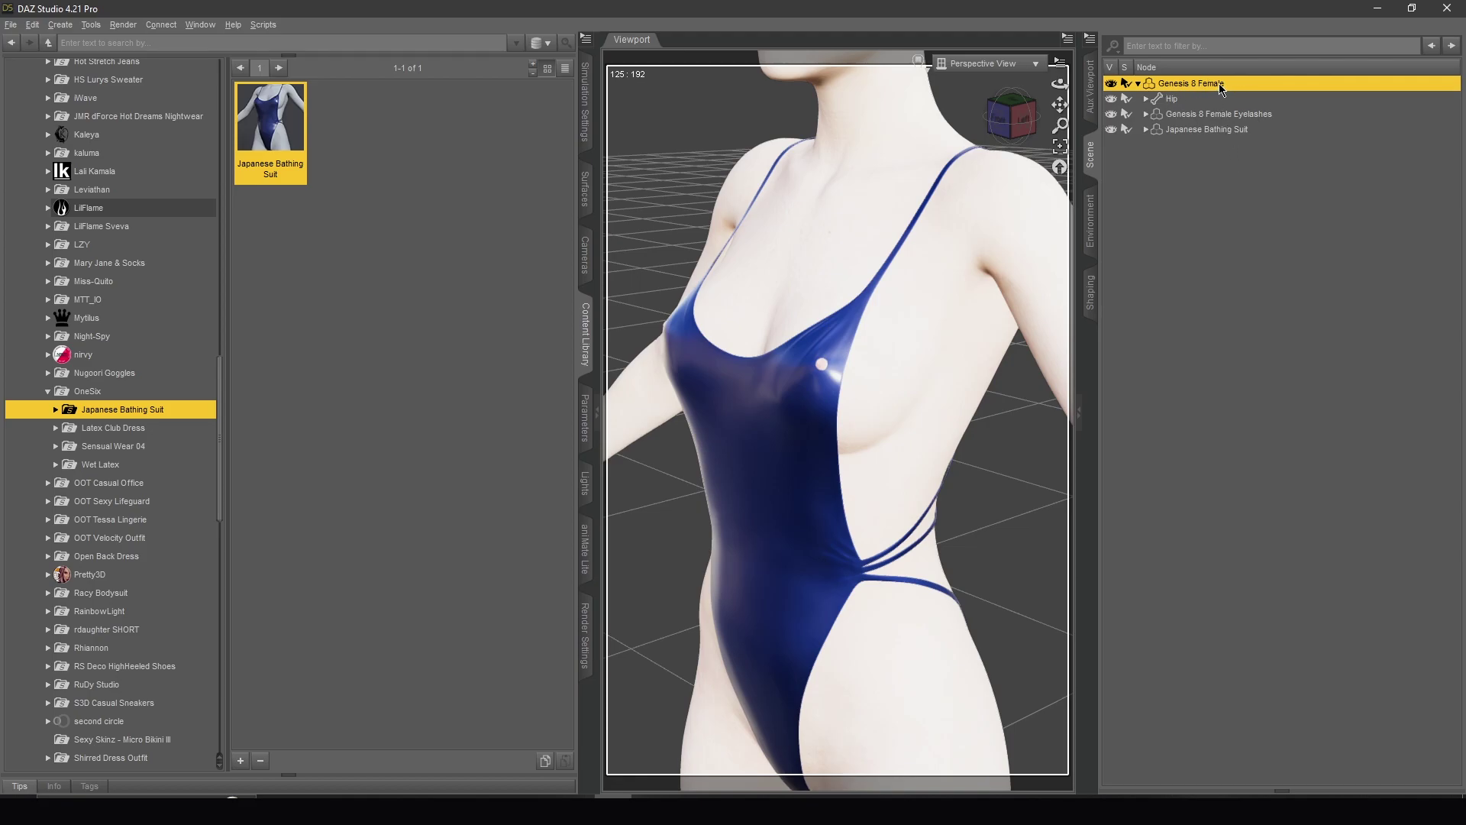
left_click(587, 401)
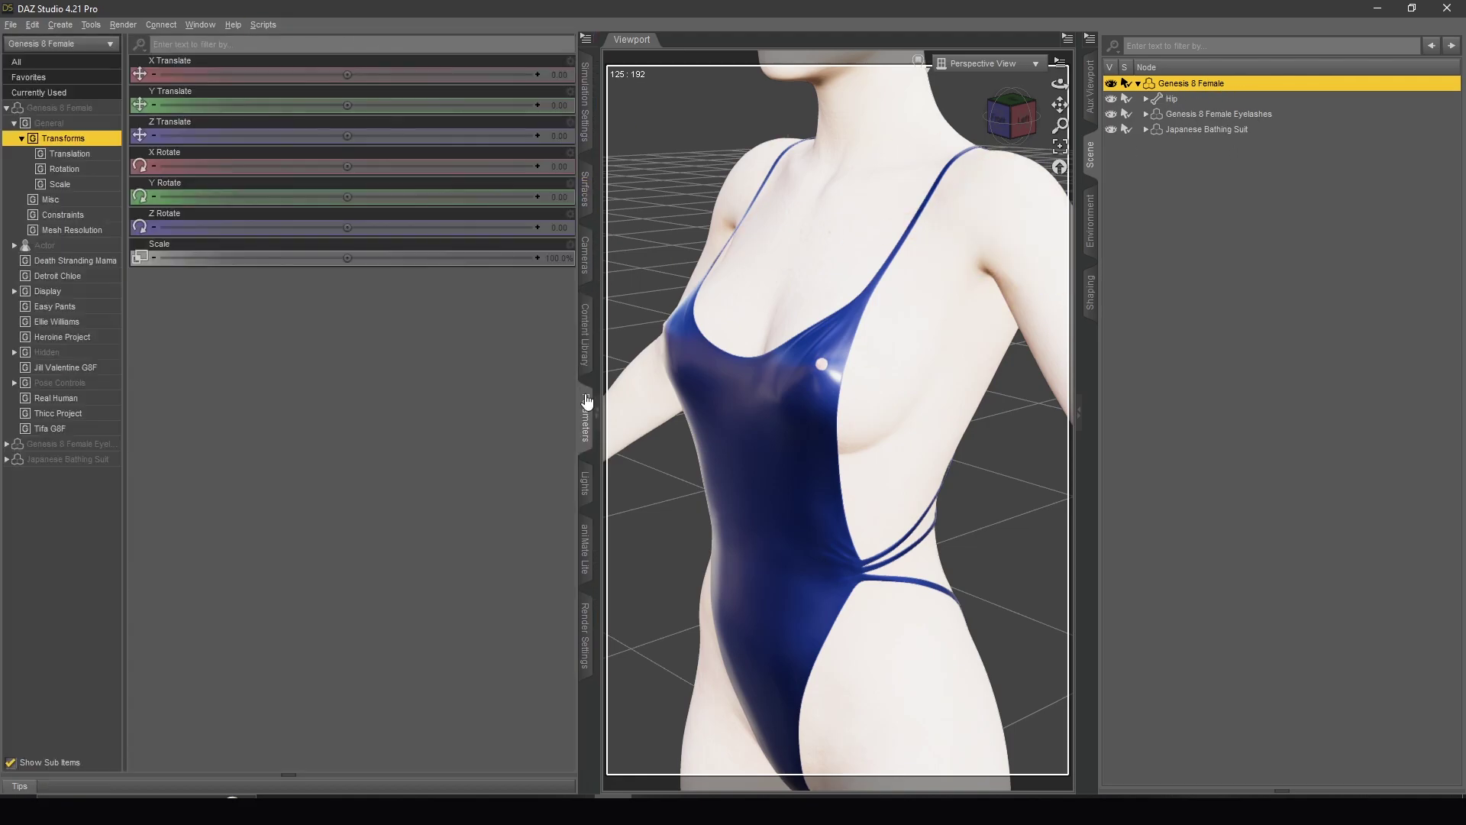
left_click(20, 138)
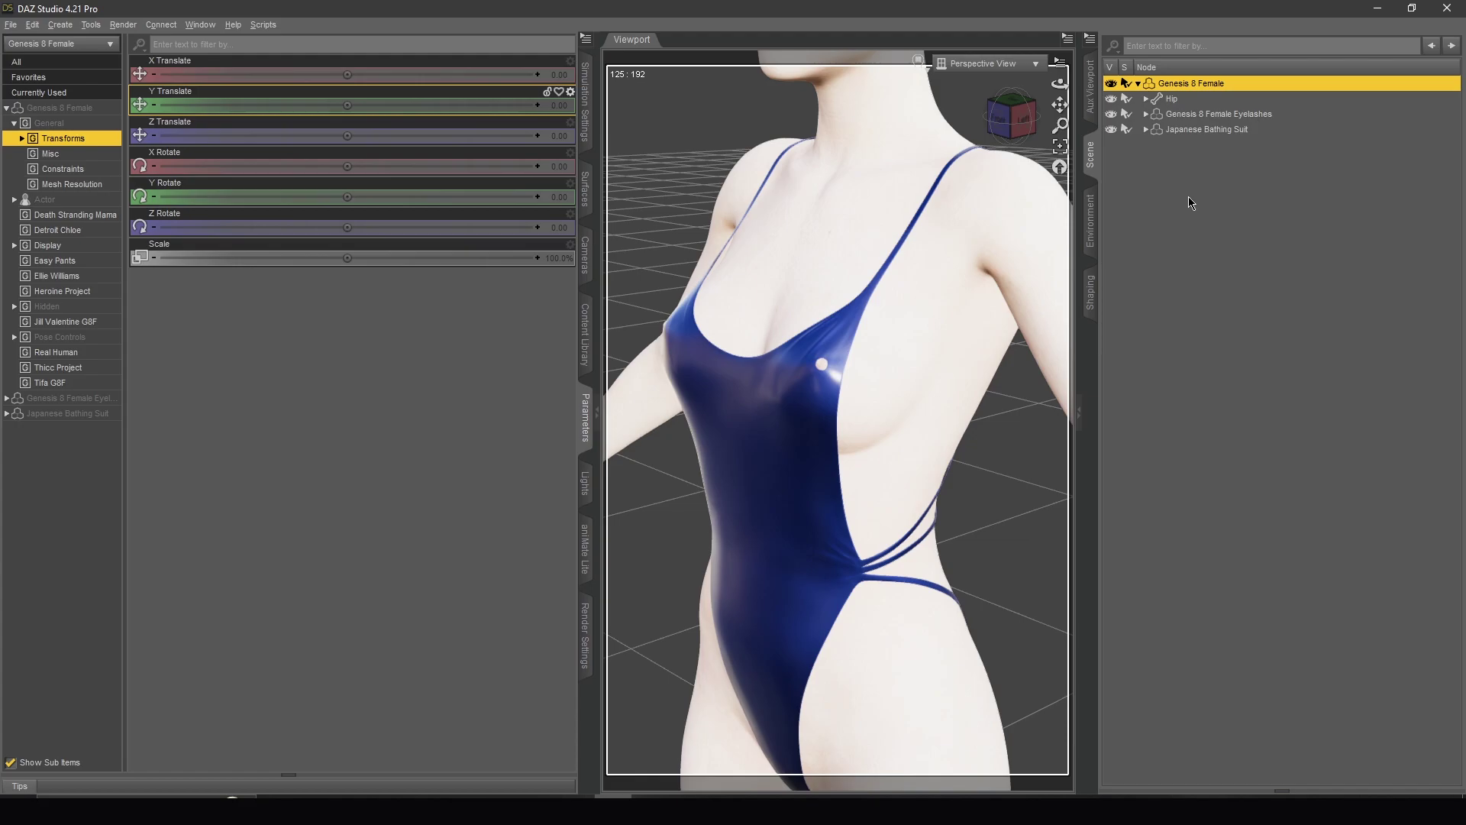
Add a smoothing modifier to the Genesis 8 Female figure's geometry
left_click(32, 24)
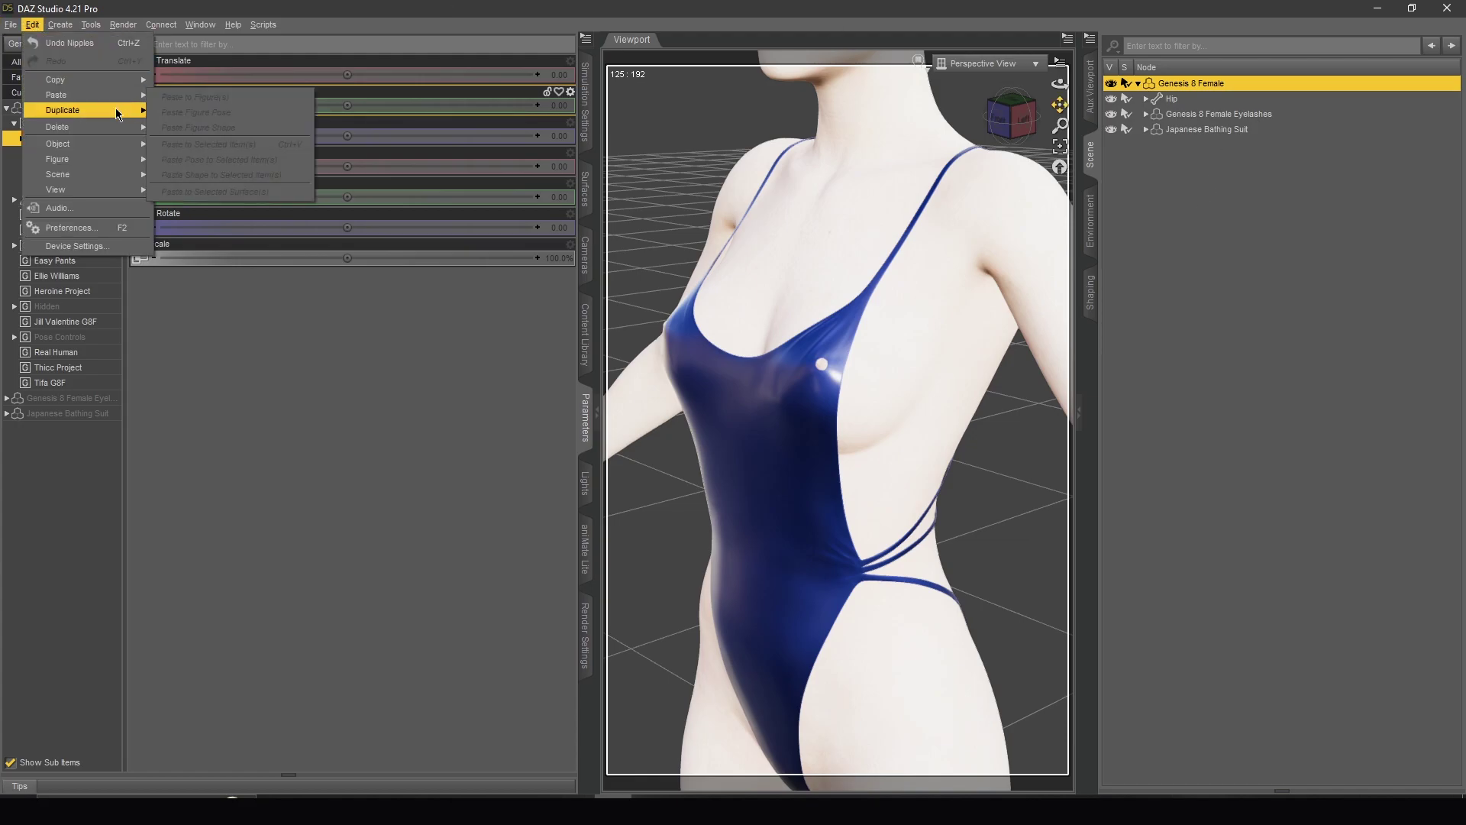
mouse_move(113, 146)
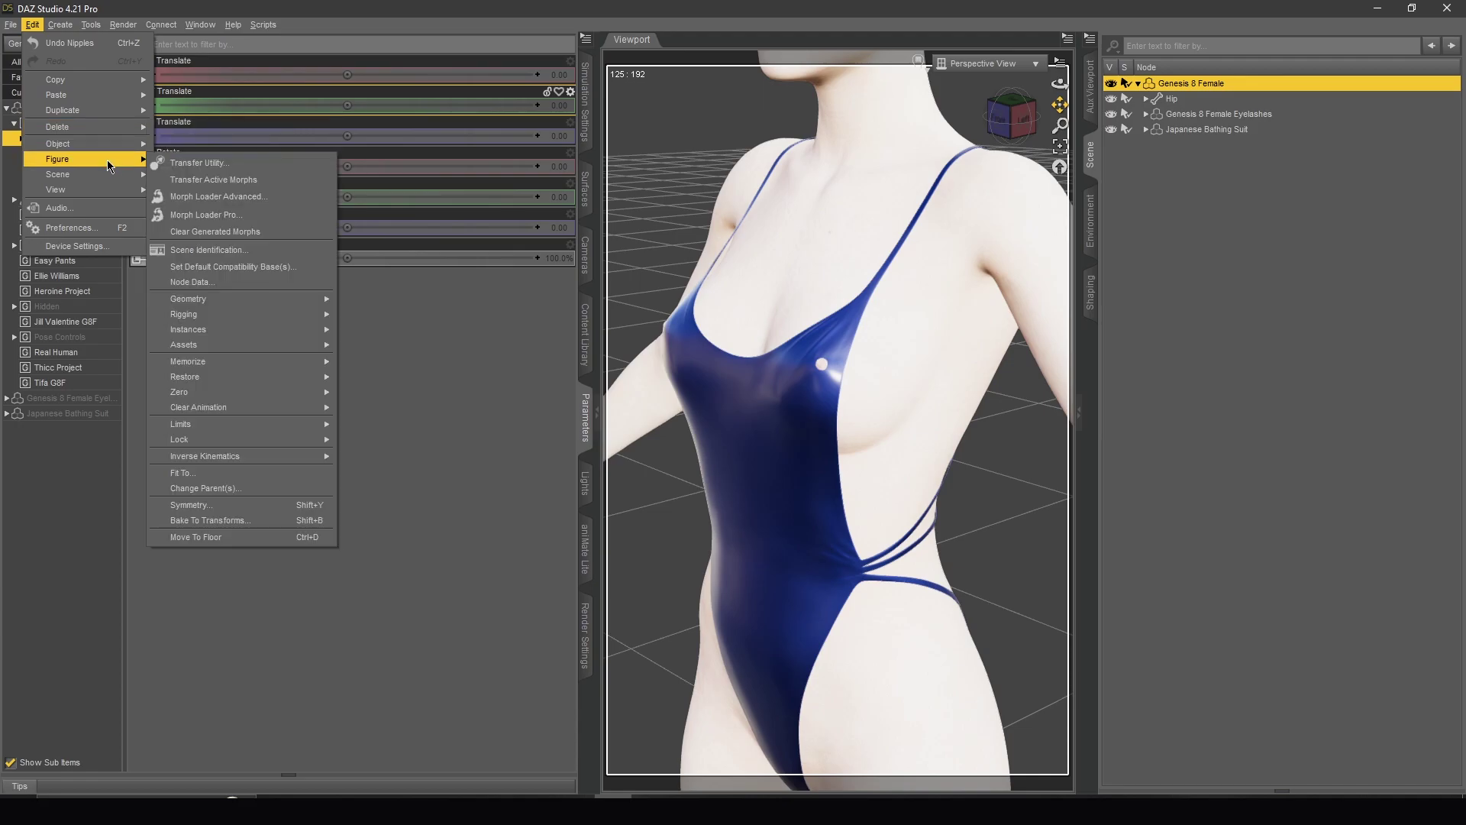
mouse_move(298, 302)
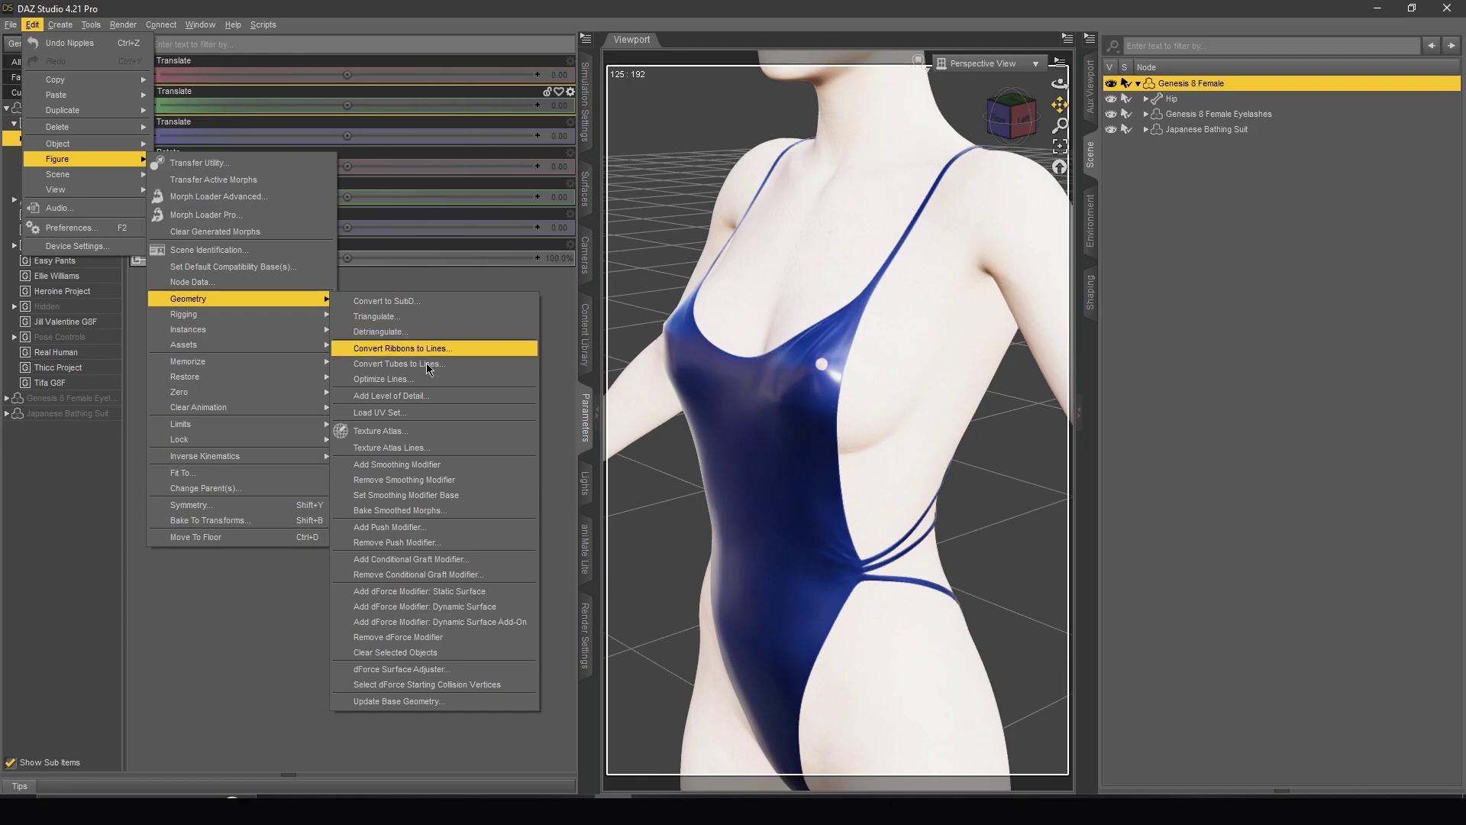
left_click(423, 465)
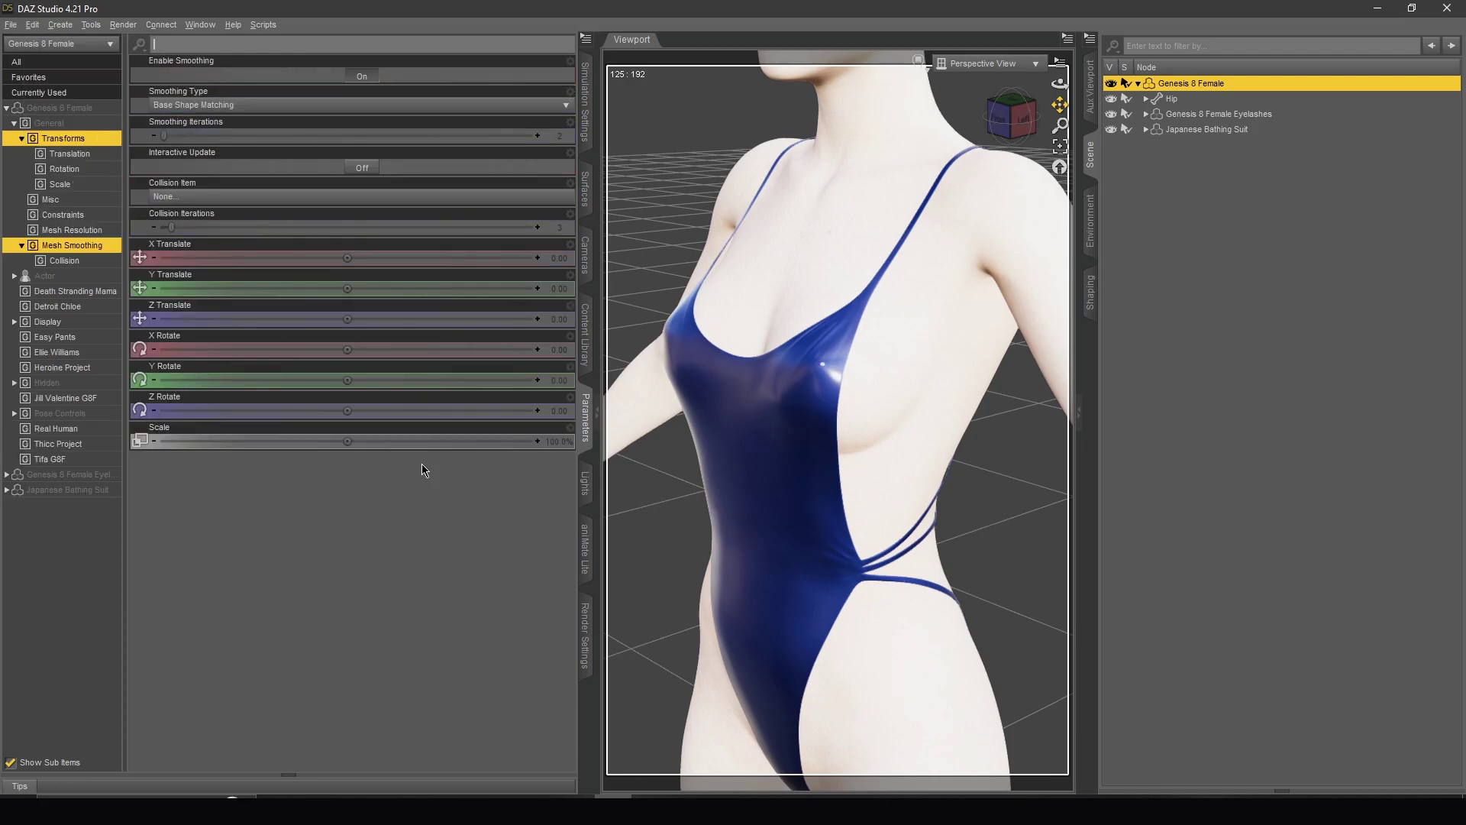
Compare the Genesis 8 Female with smoothing off and on, leave it on, and set its smoothing iterations to 16
left_click(359, 78)
left_click(358, 79)
left_click(358, 79)
left_click(358, 79)
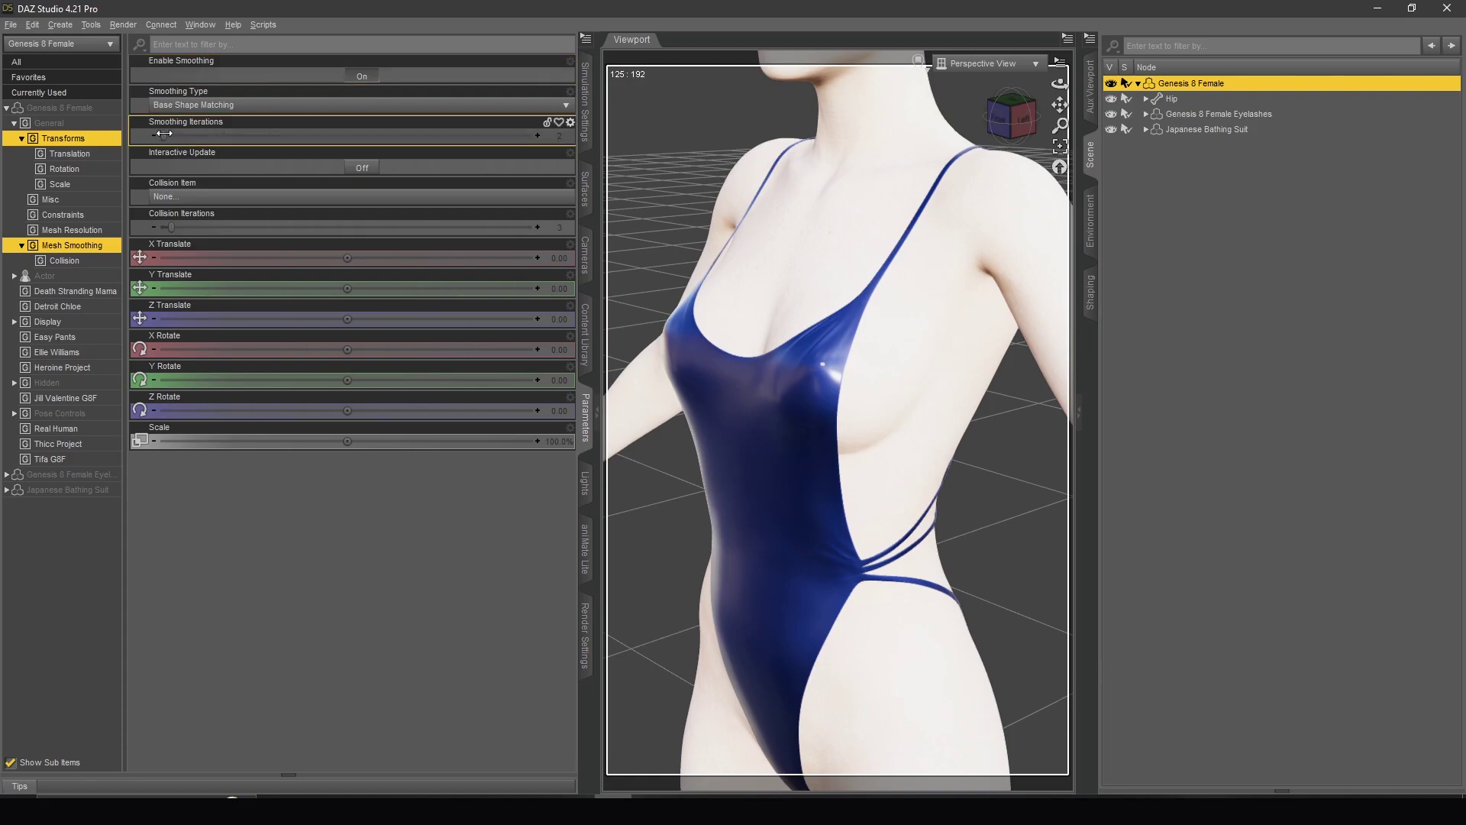
left_click_drag(164, 133, 191, 135)
mouse_move(1059, 84)
left_mouse_down()
mouse_move(993, 73)
mouse_move(1099, 93)
mouse_move(1065, 92)
left_mouse_up()
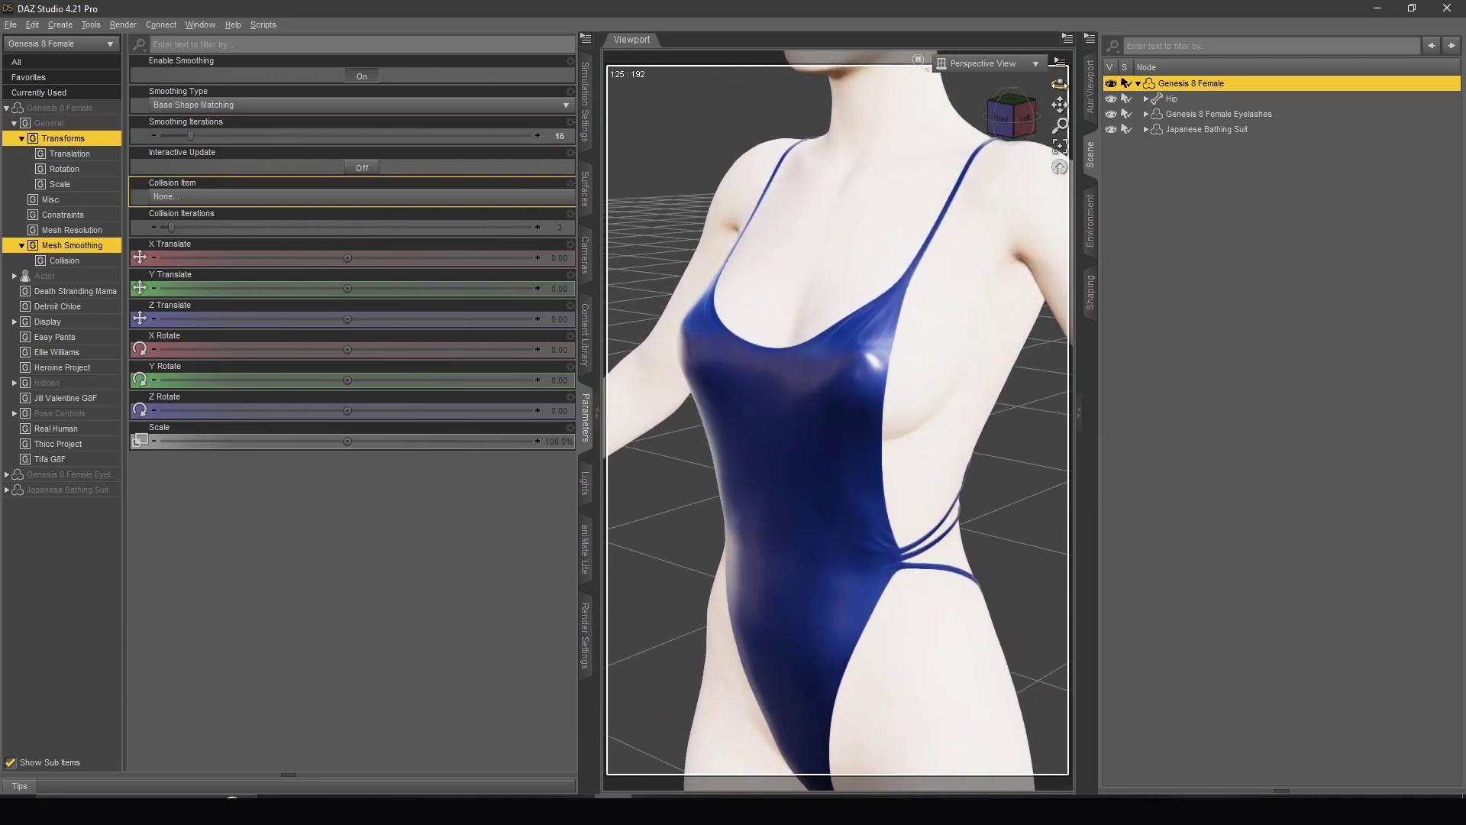